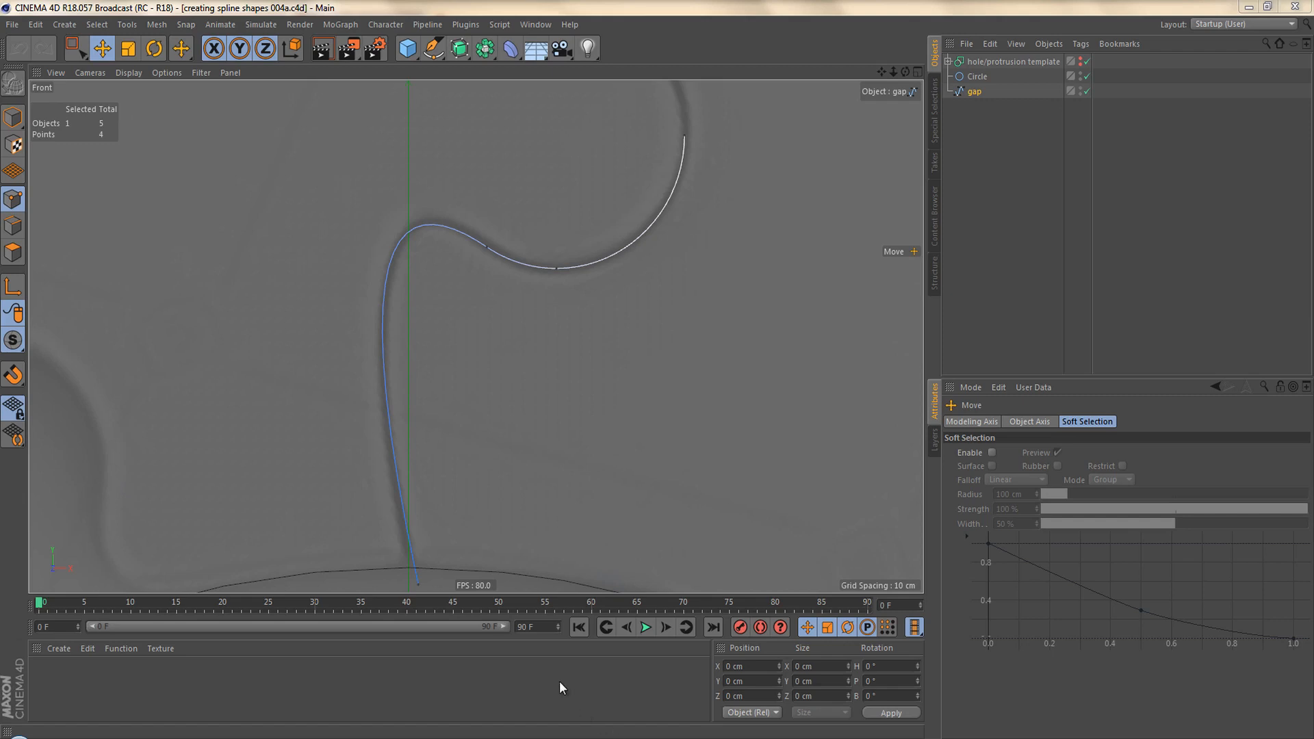
# Put the gap spline inside a new Extrude generator and show it in the perspective view.
pyautogui.moveTo(536, 353); pyautogui.dragTo(537, 365)
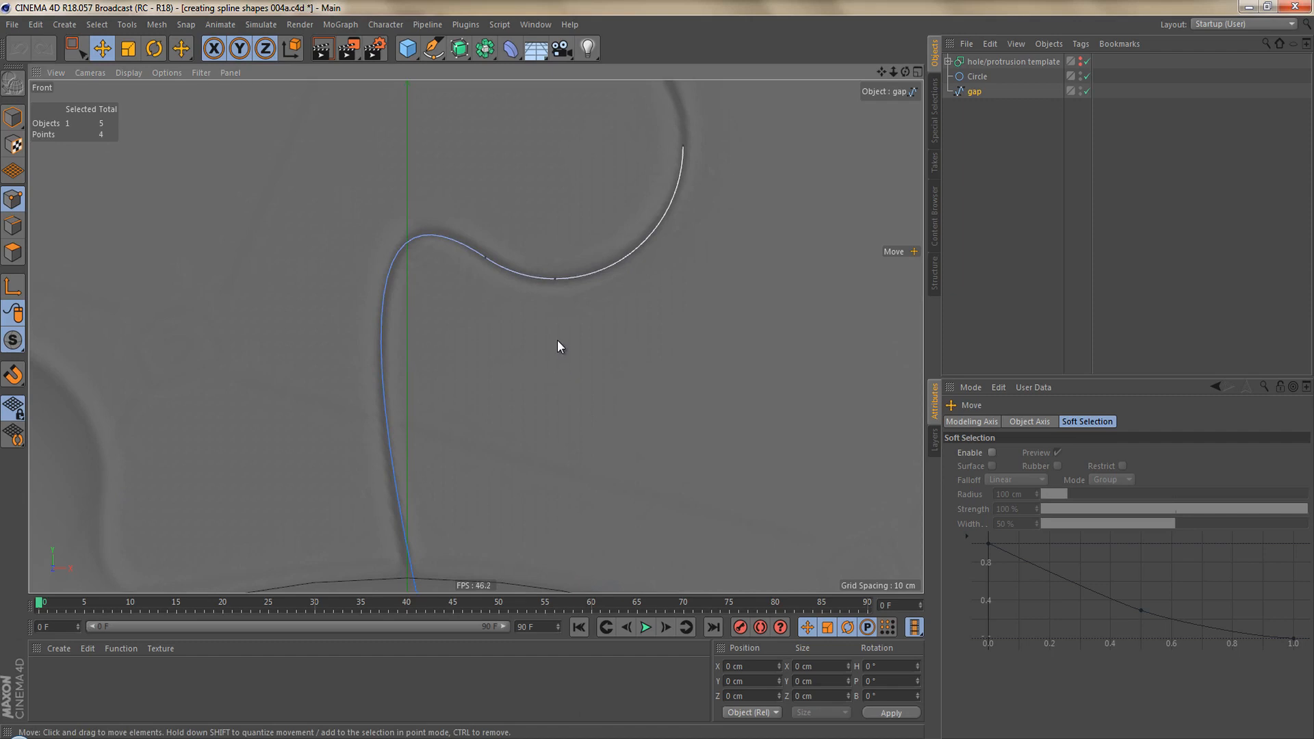
pyautogui.keyDown('alt'); pyautogui.moveTo(557, 339); pyautogui.dragTo(486, 414, button='right'); pyautogui.keyUp('alt')
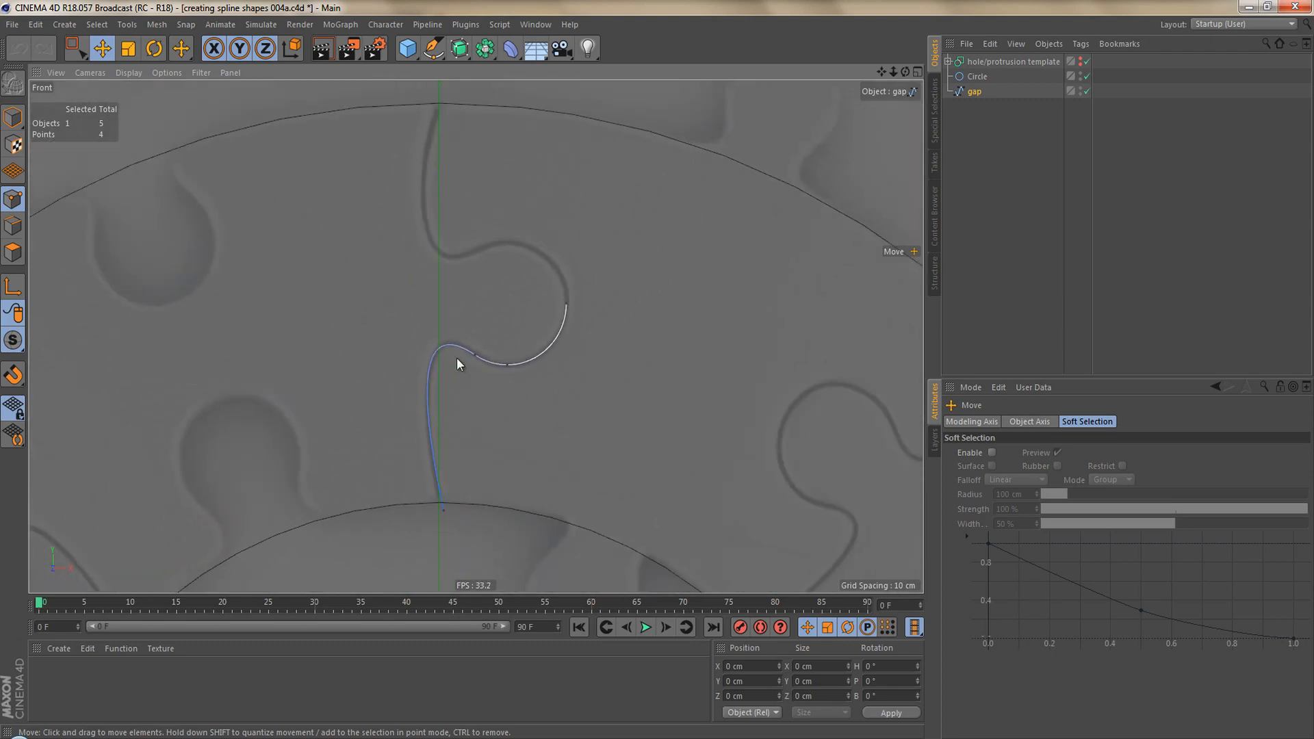
pyautogui.keyDown('alt'); pyautogui.moveTo(478, 276); pyautogui.dragTo(470, 357, button='right'); pyautogui.keyUp('alt')
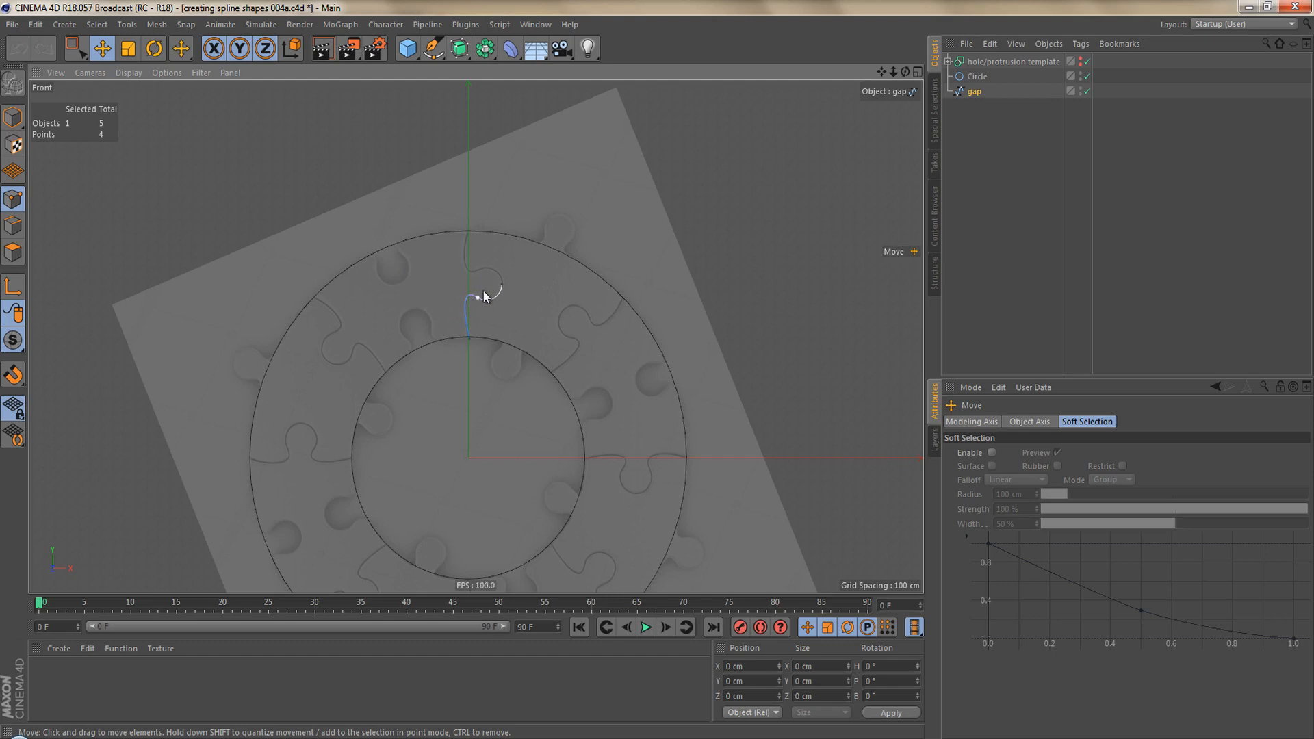
pyautogui.scroll(6, 494, 290)
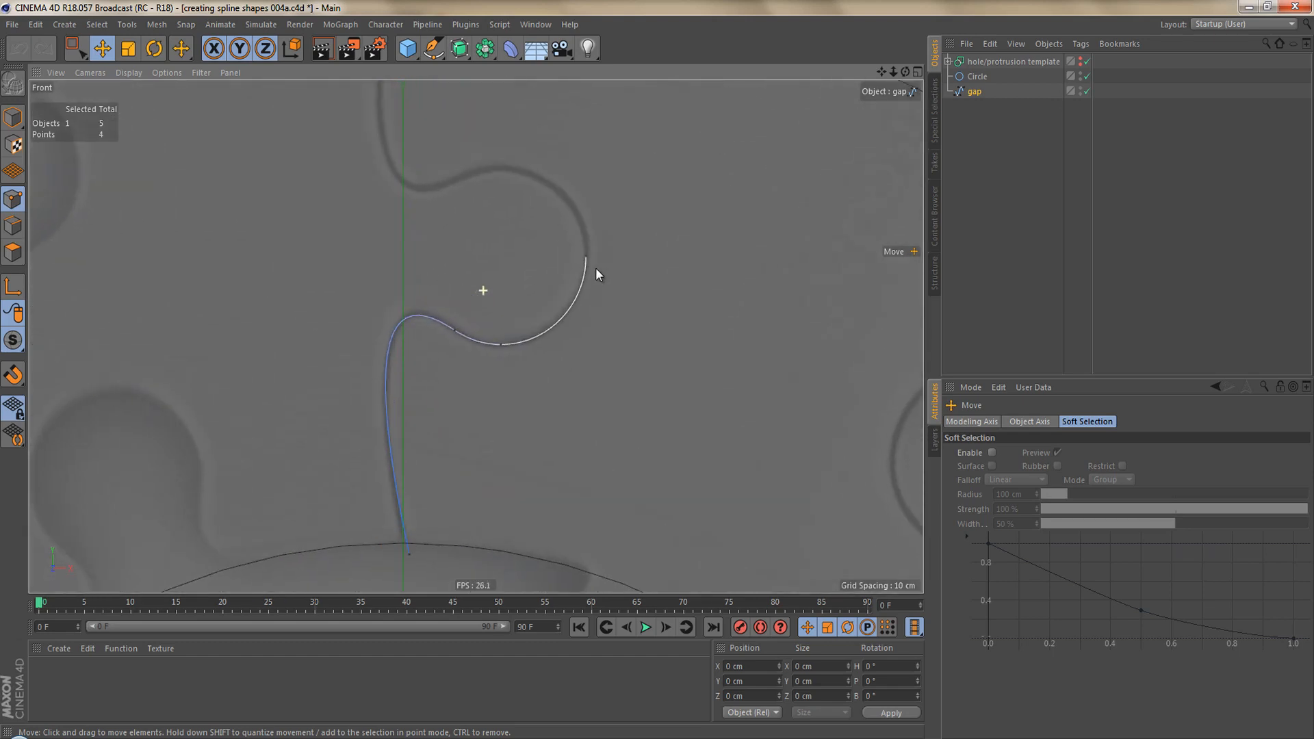
pyautogui.middleClick(479, 334)
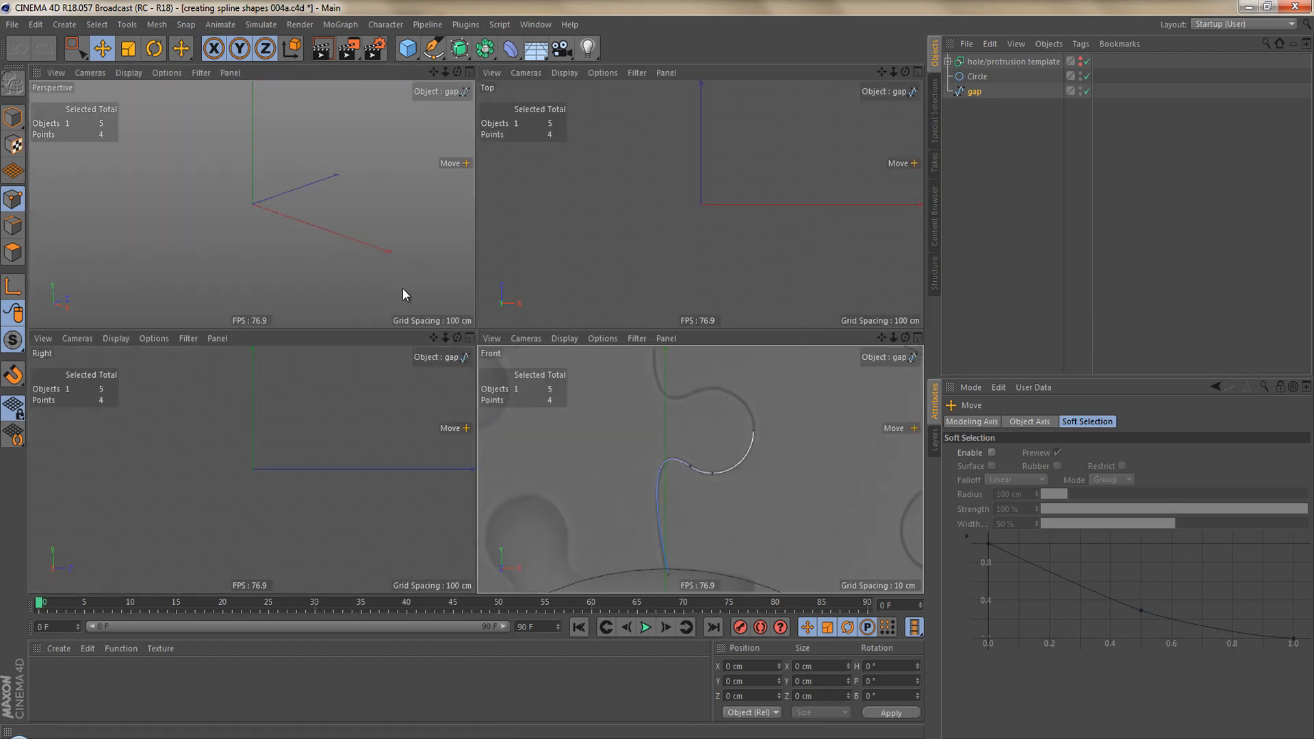
pyautogui.middleClick(403, 289)
pyautogui.press('o')
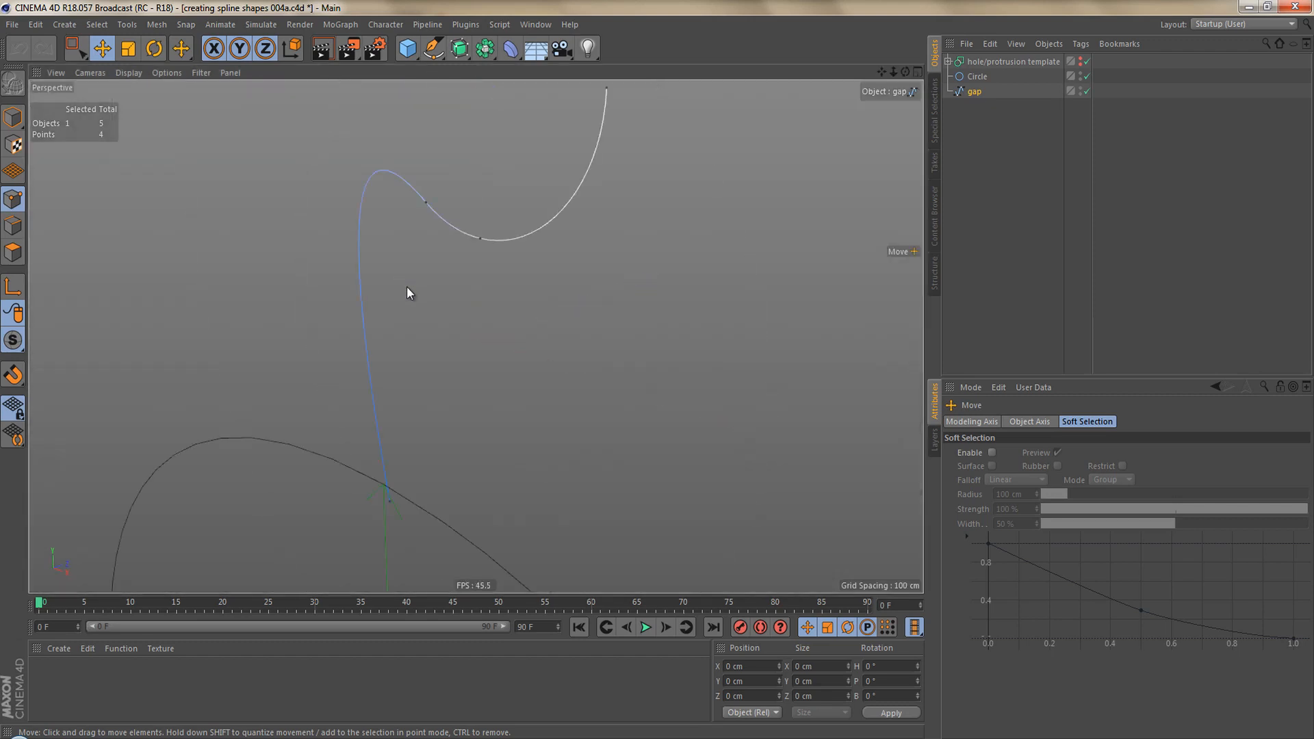
pyautogui.click(459, 48)
pyautogui.keyDown('alt'); pyautogui.click(610, 70); pyautogui.keyUp('alt')
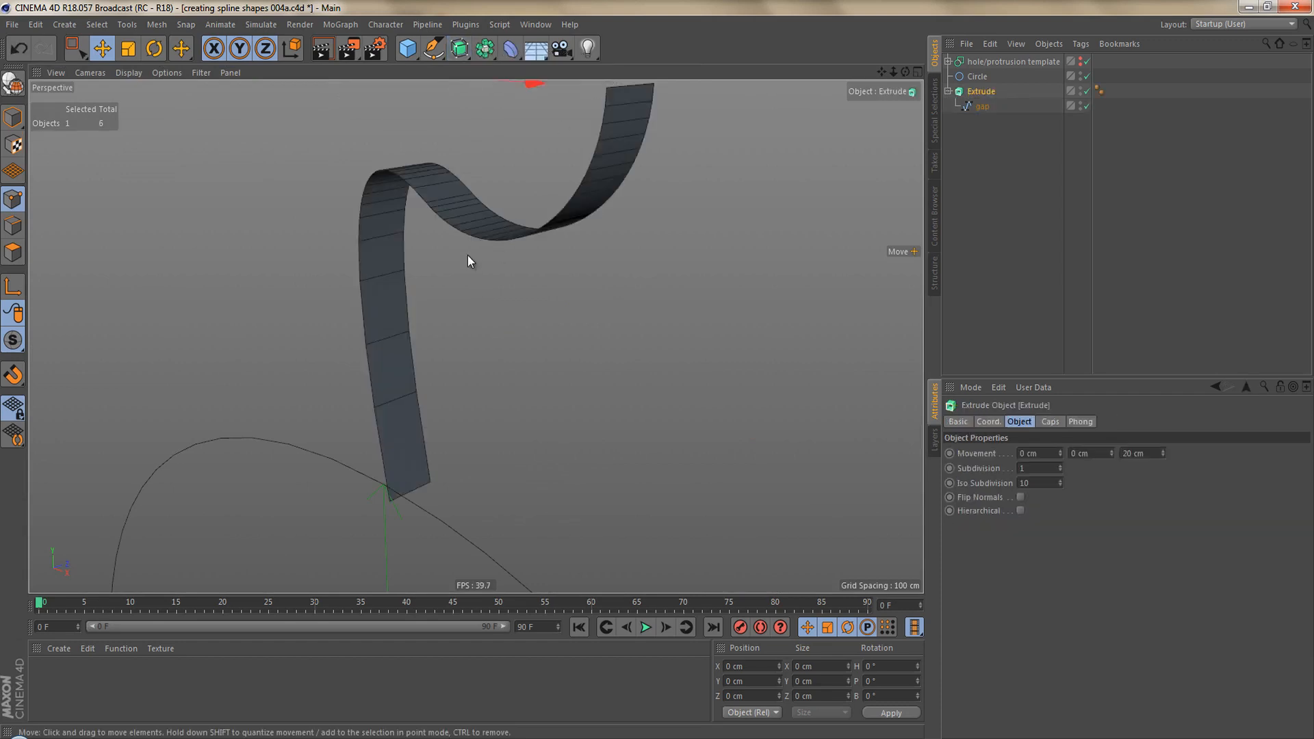
# Return to the front view, disable the Extrude generator, and turn on Close Spline for the gap spline.
pyautogui.keyDown('alt'); pyautogui.moveTo(468, 256); pyautogui.dragTo(457, 167); pyautogui.keyUp('alt')
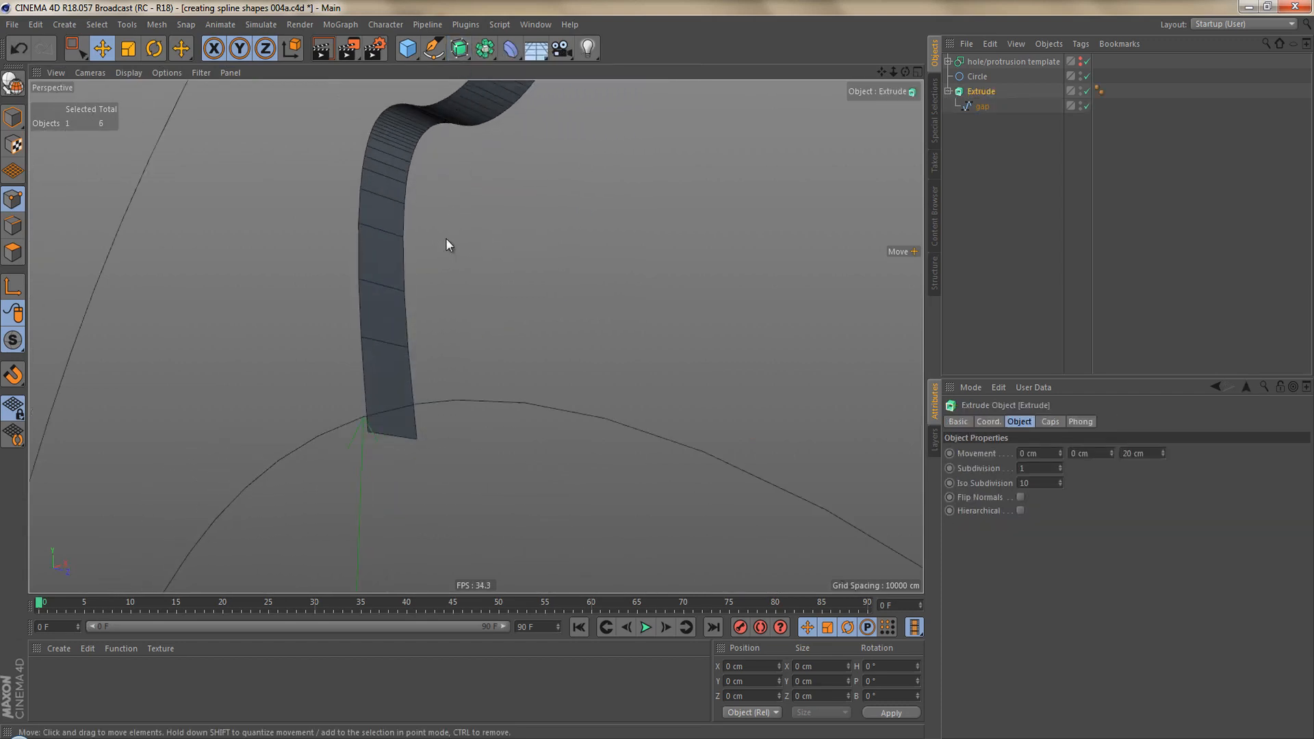
pyautogui.moveTo(434, 261)
pyautogui.keyDown('alt'); pyautogui.mouseDown()
pyautogui.moveTo(413, 372)
pyautogui.moveTo(442, 271)
pyautogui.moveTo(460, 313)
pyautogui.mouseUp(); pyautogui.keyUp('alt')
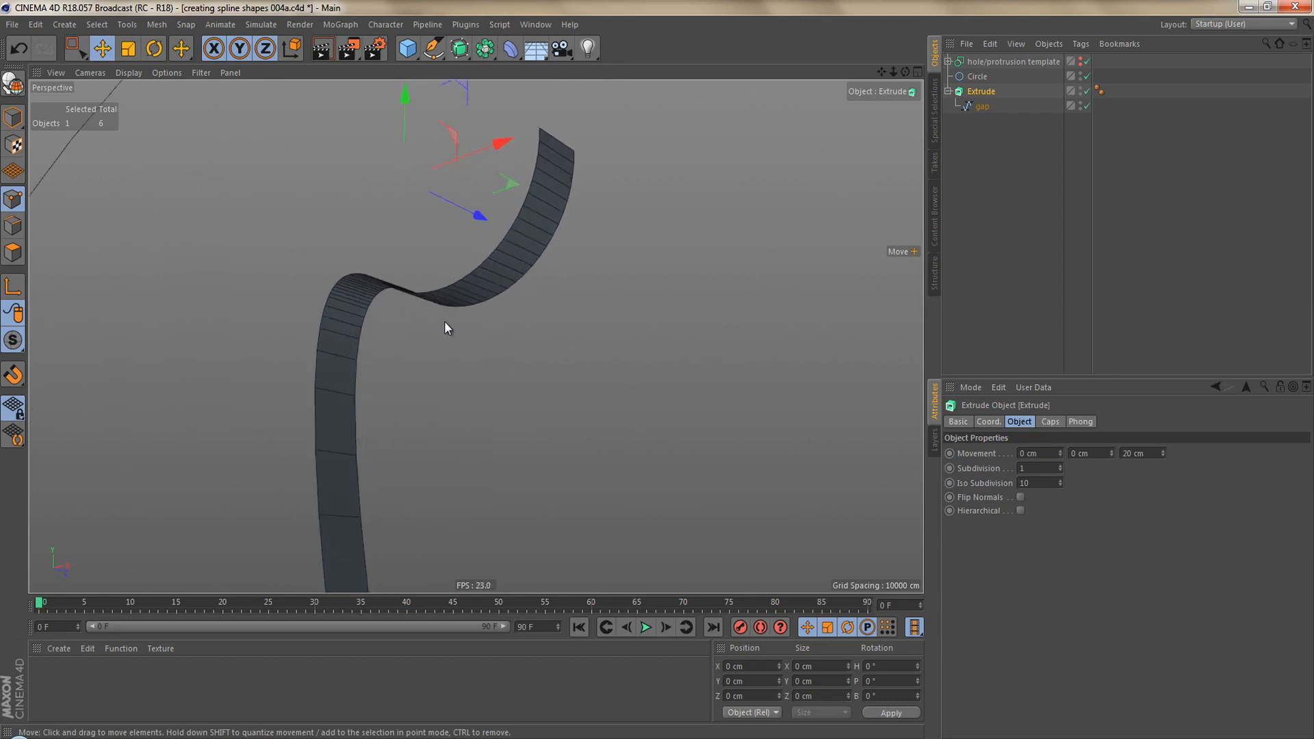
pyautogui.middleClick(547, 345)
pyautogui.middleClick(630, 425)
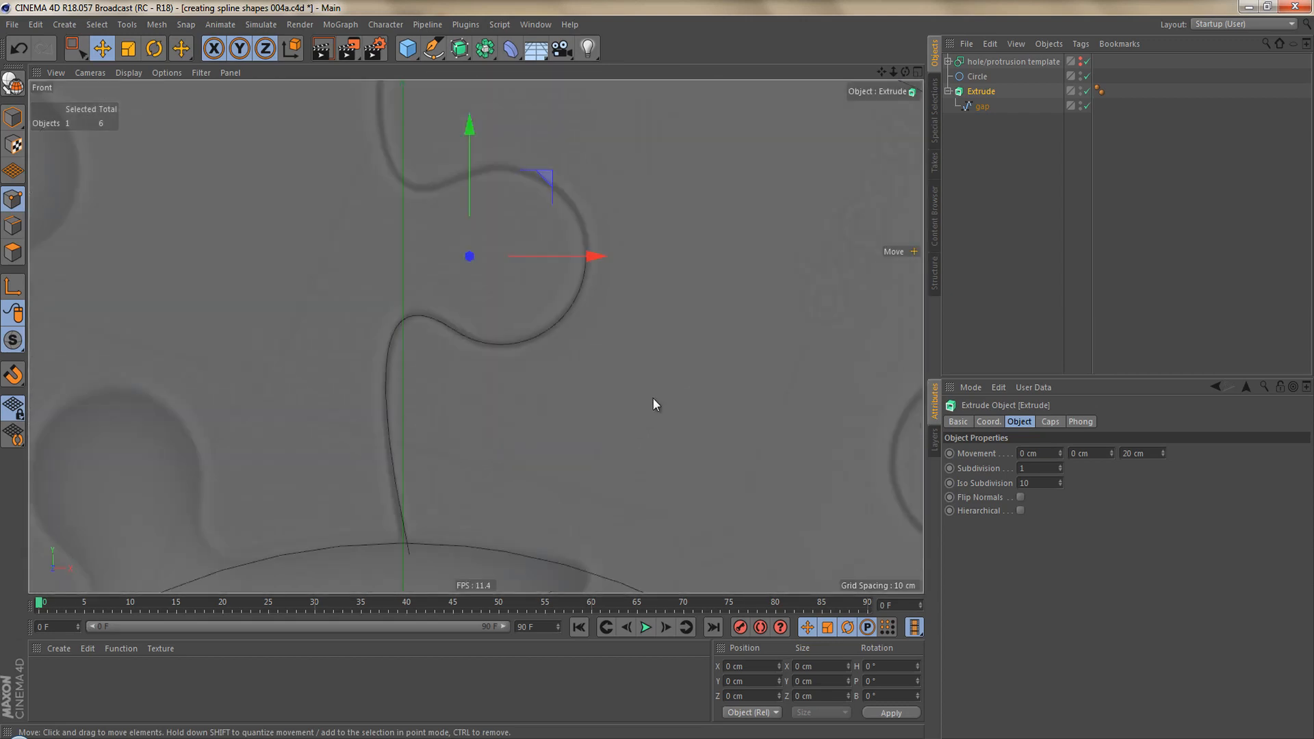
pyautogui.click(983, 106)
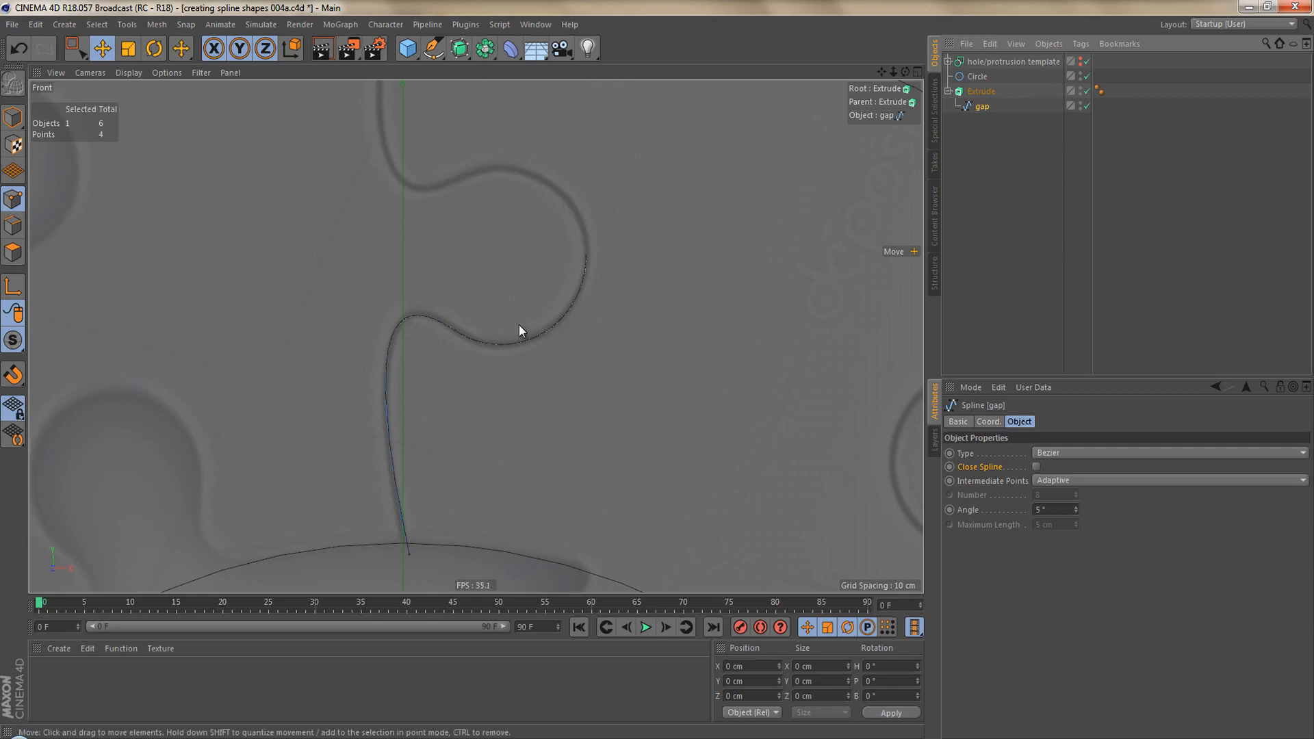
pyautogui.press('q')
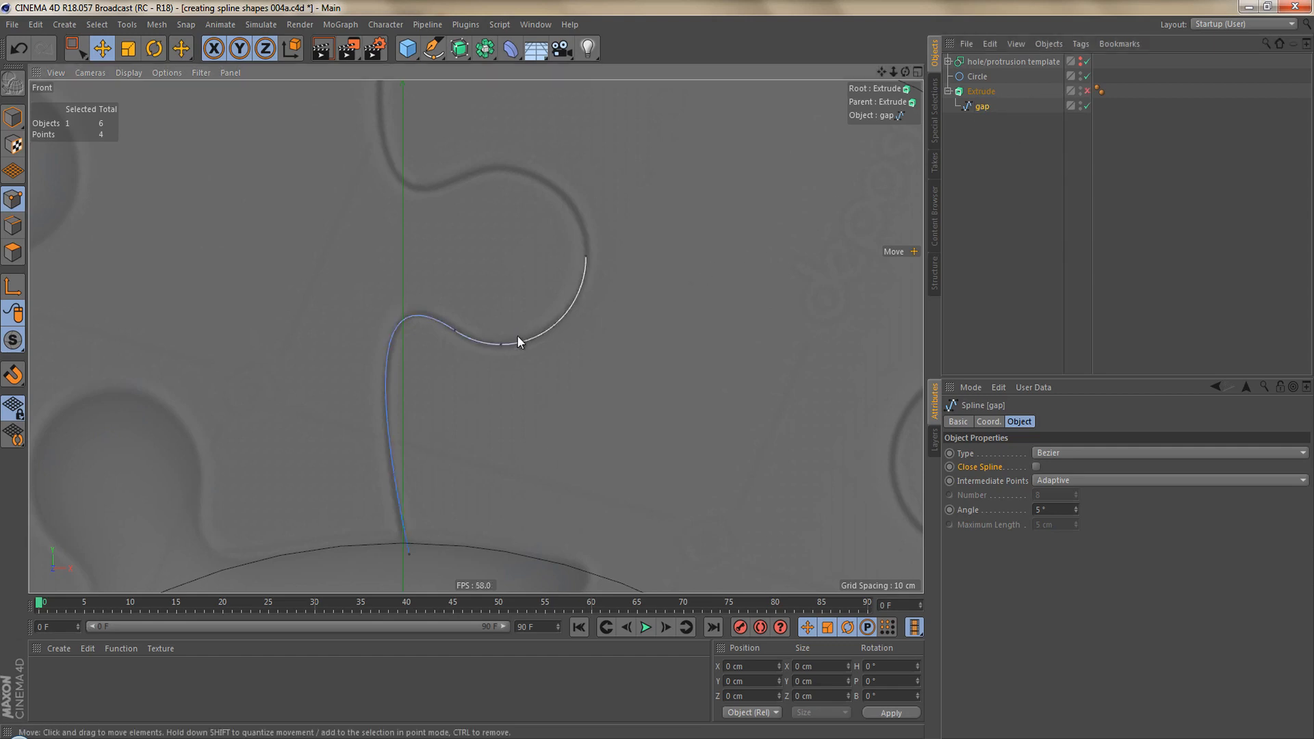
pyautogui.keyDown('alt'); pyautogui.moveTo(470, 372); pyautogui.dragTo(478, 373, button='right'); pyautogui.keyUp('alt')
pyautogui.keyDown('alt'); pyautogui.moveTo(478, 372); pyautogui.dragTo(476, 356, button='middle'); pyautogui.keyUp('alt')
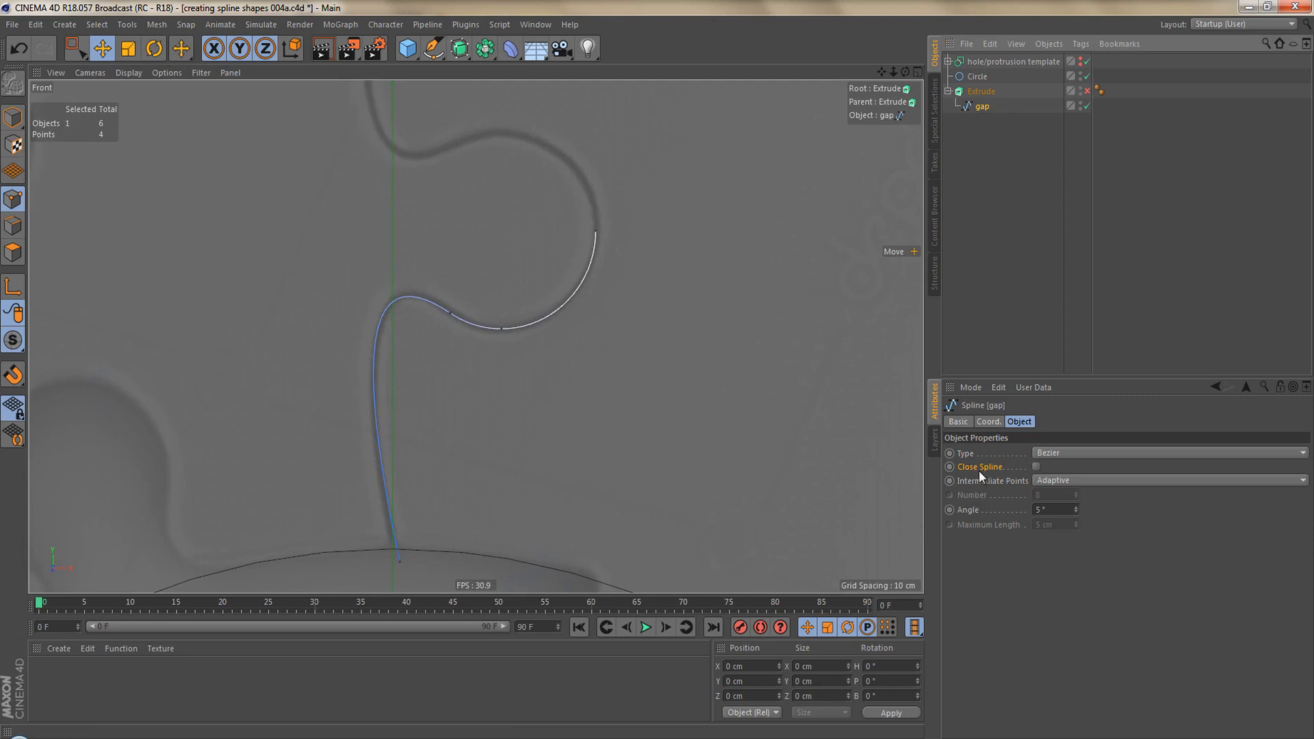
pyautogui.click(1036, 467)
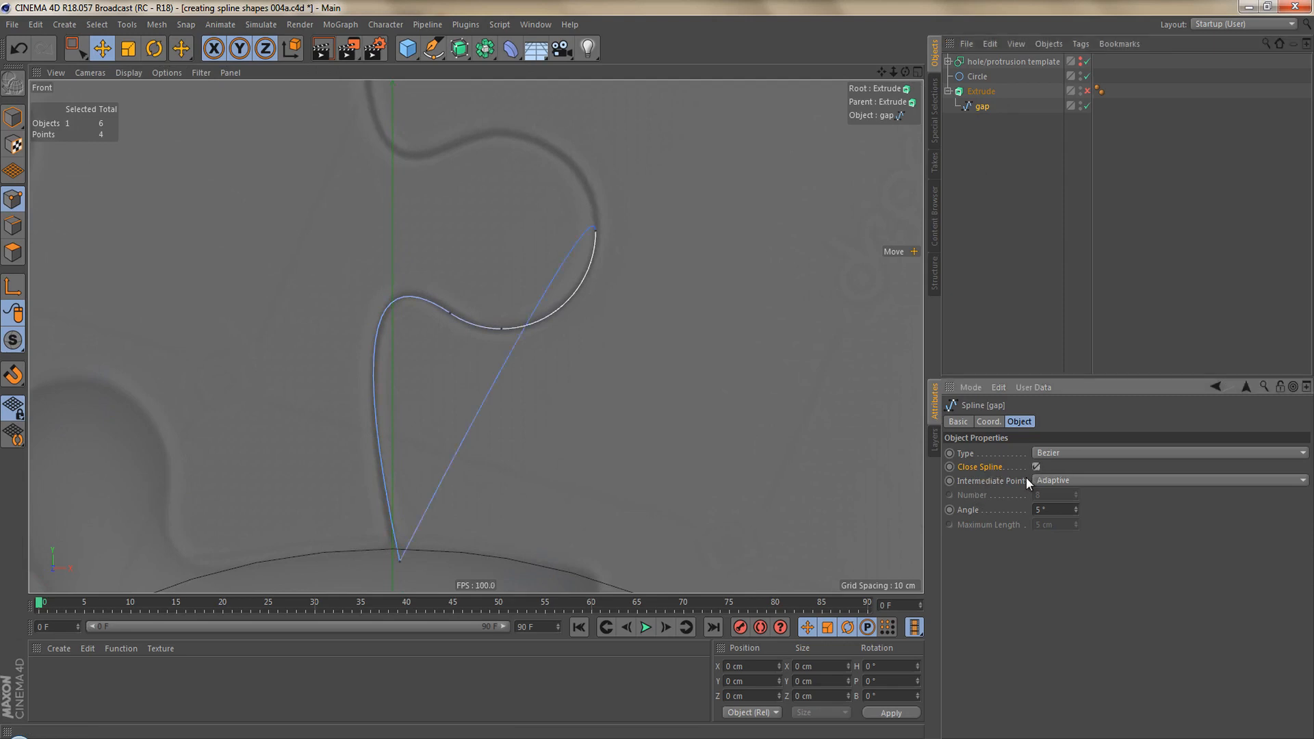
# Enable the Extrude generator, render the front view to check the closed gap shape, and disable the generator again.
pyautogui.click(496, 379)
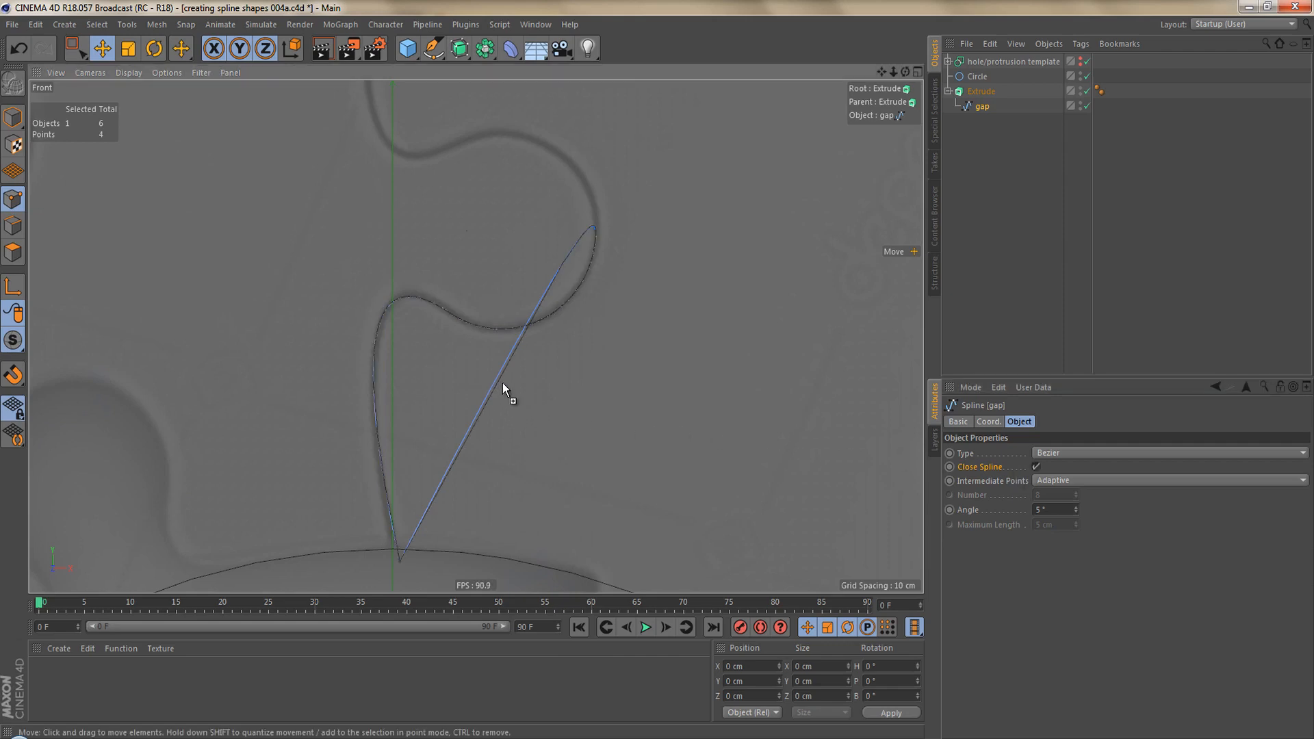
pyautogui.hotkey('ctrl', 'r')
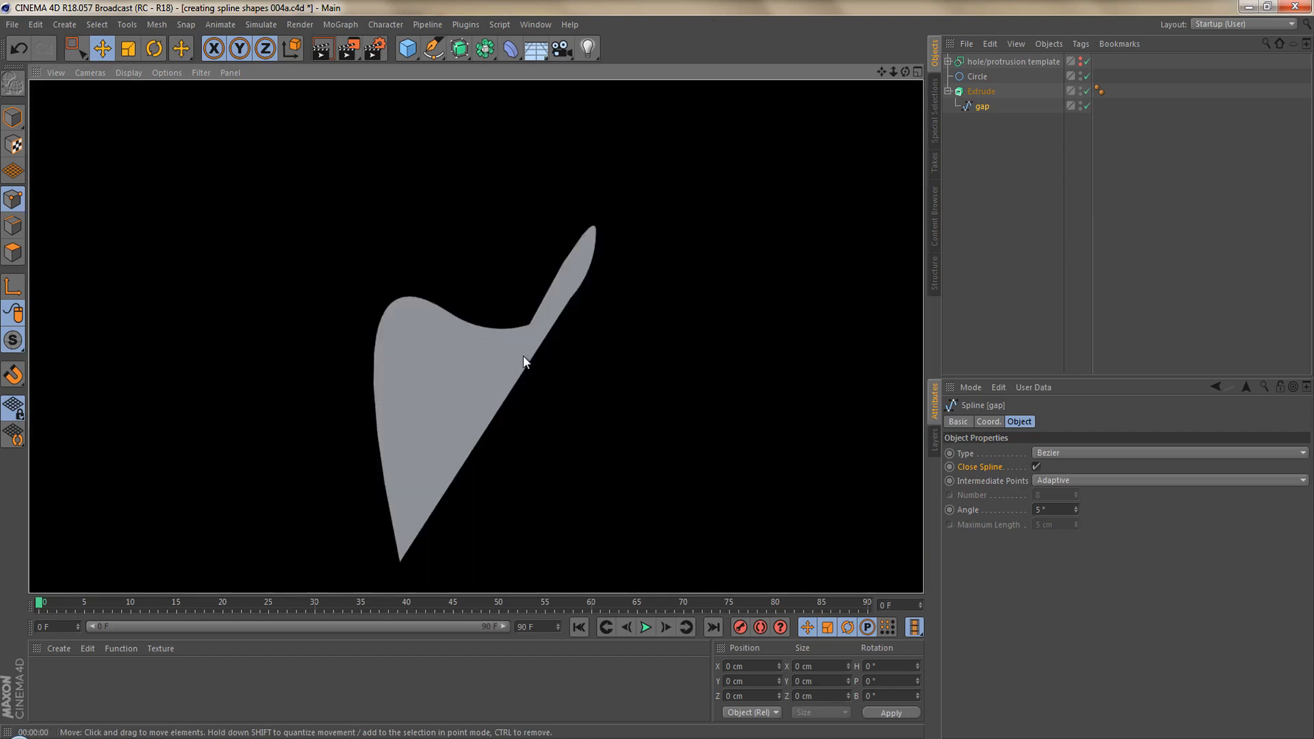
pyautogui.press('q')
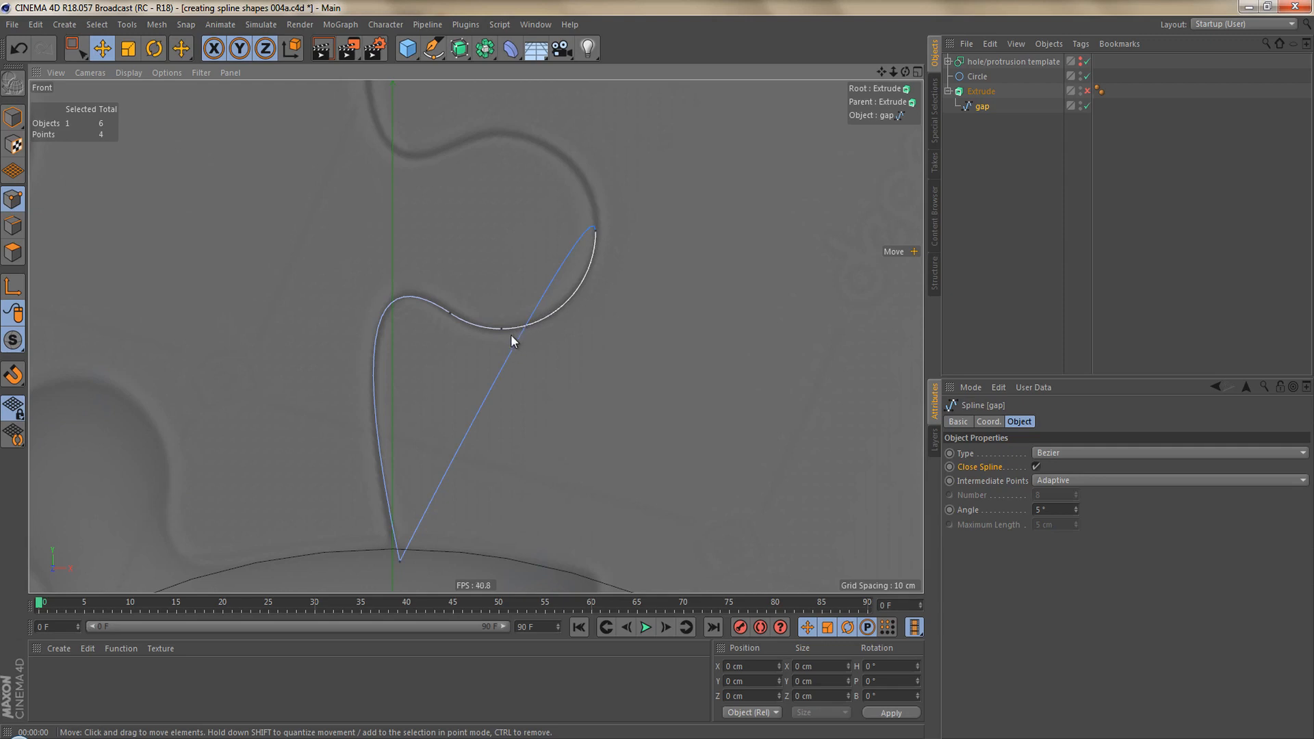
# Add a Pen point on the gap spline's closing segment and move it to about X -79 cm, Y -30 cm.
pyautogui.scroll(2, 495, 388)
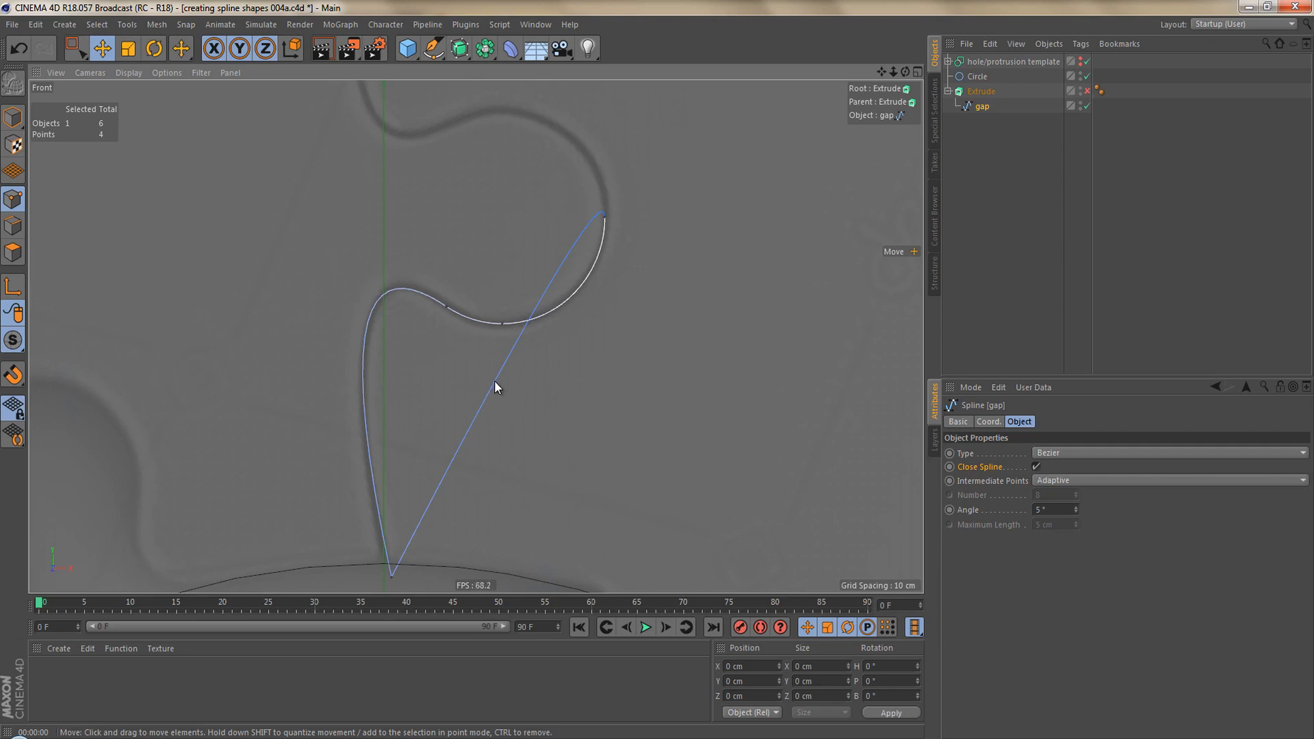
pyautogui.press('m')
pyautogui.press('e')
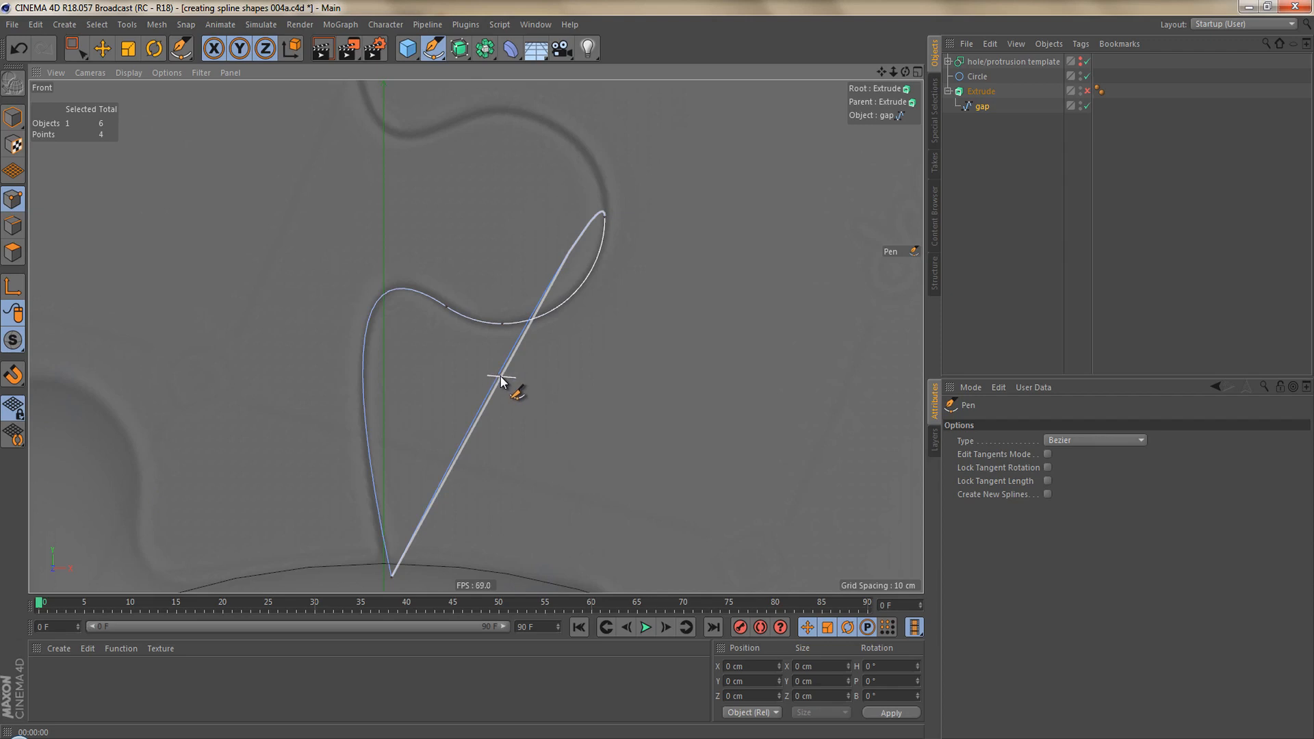
pyautogui.click(500, 375)
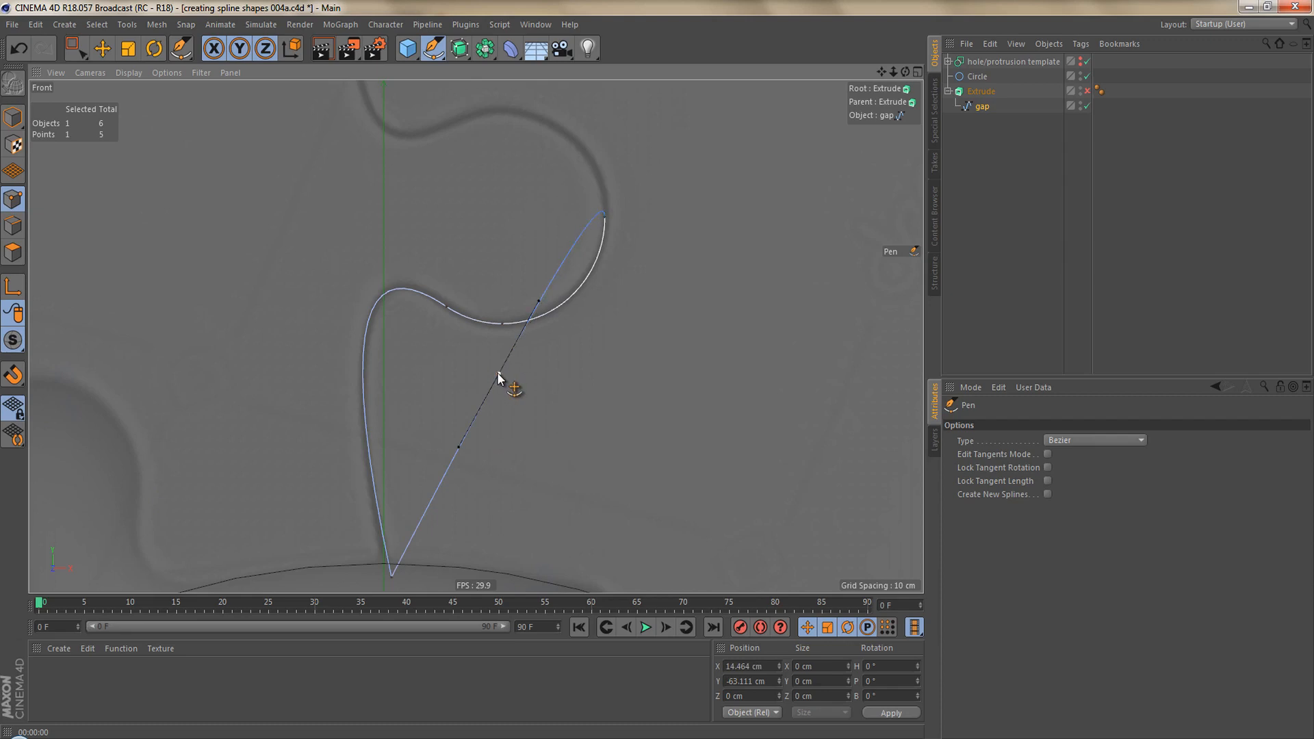
pyautogui.moveTo(498, 376); pyautogui.dragTo(277, 294)
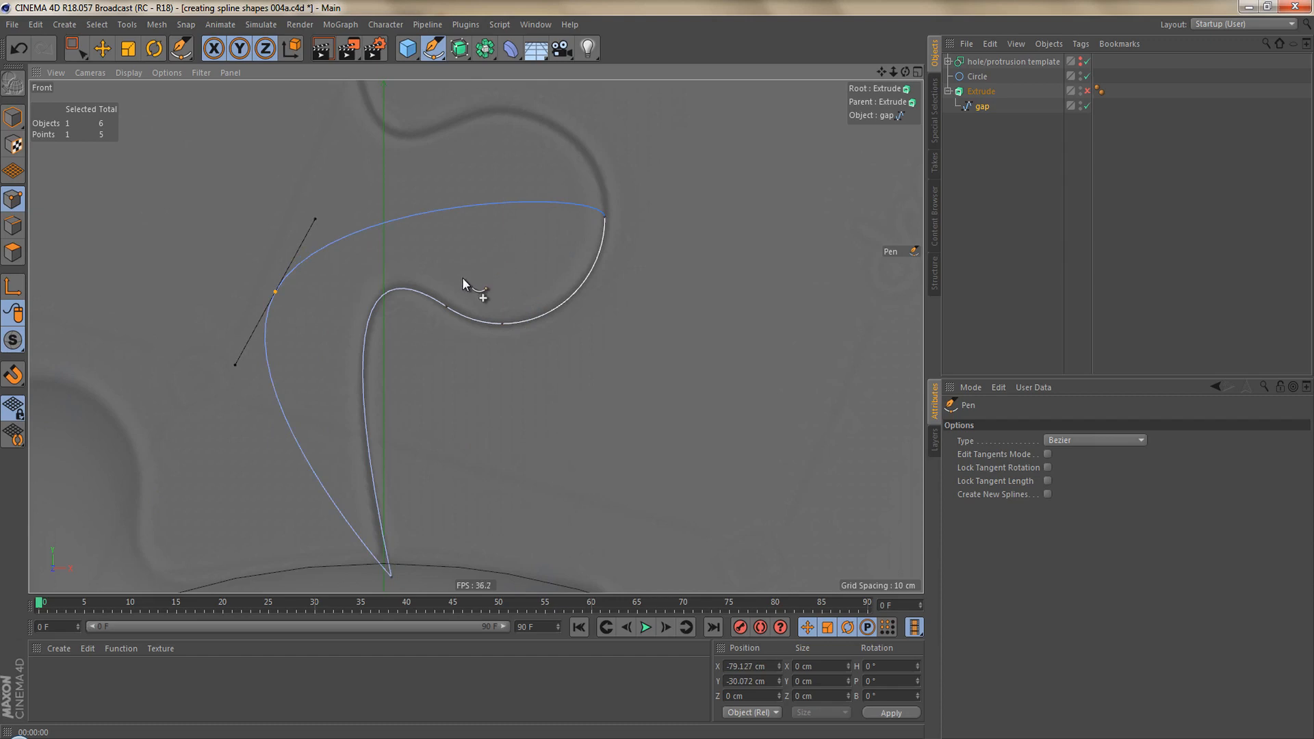
# Enable the Extrude generator and render the whole gap shape, then a close-up of its inner bend.
pyautogui.moveTo(421, 338); pyautogui.dragTo(483, 331, button='middle')
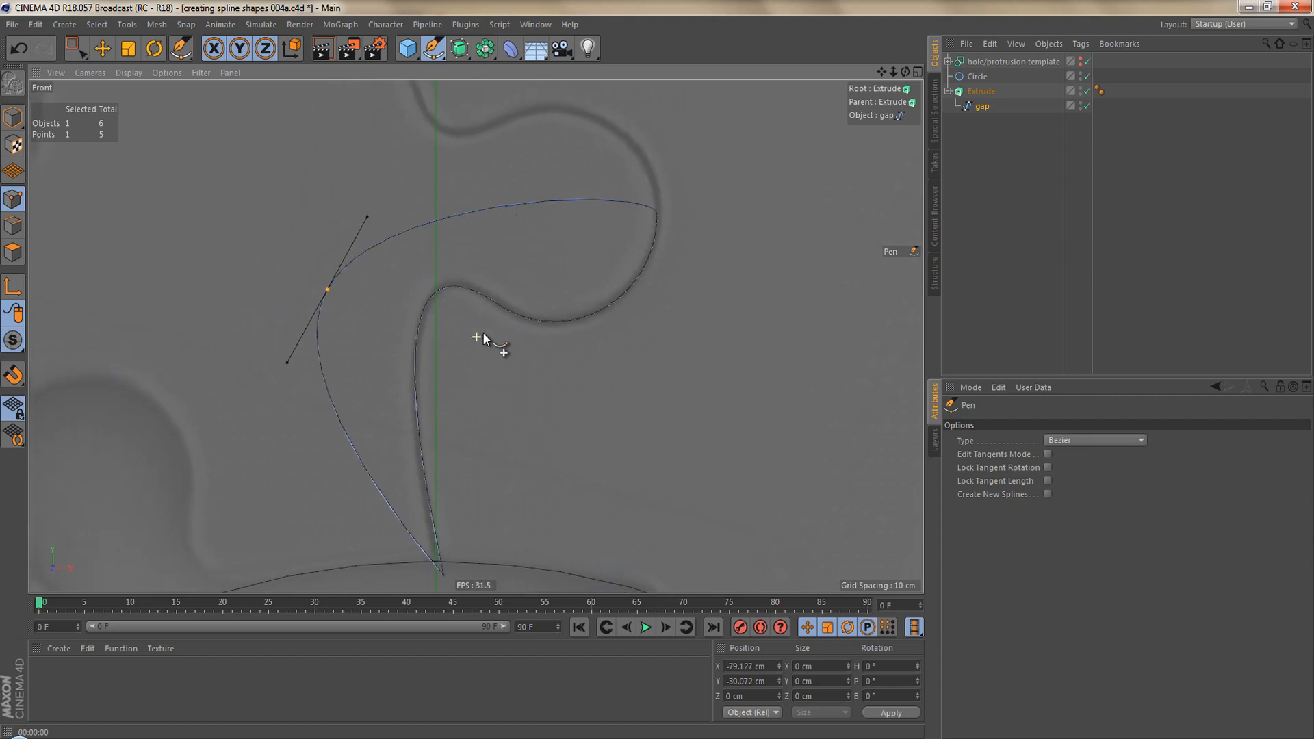
pyautogui.hotkey('ctrl', 'r')
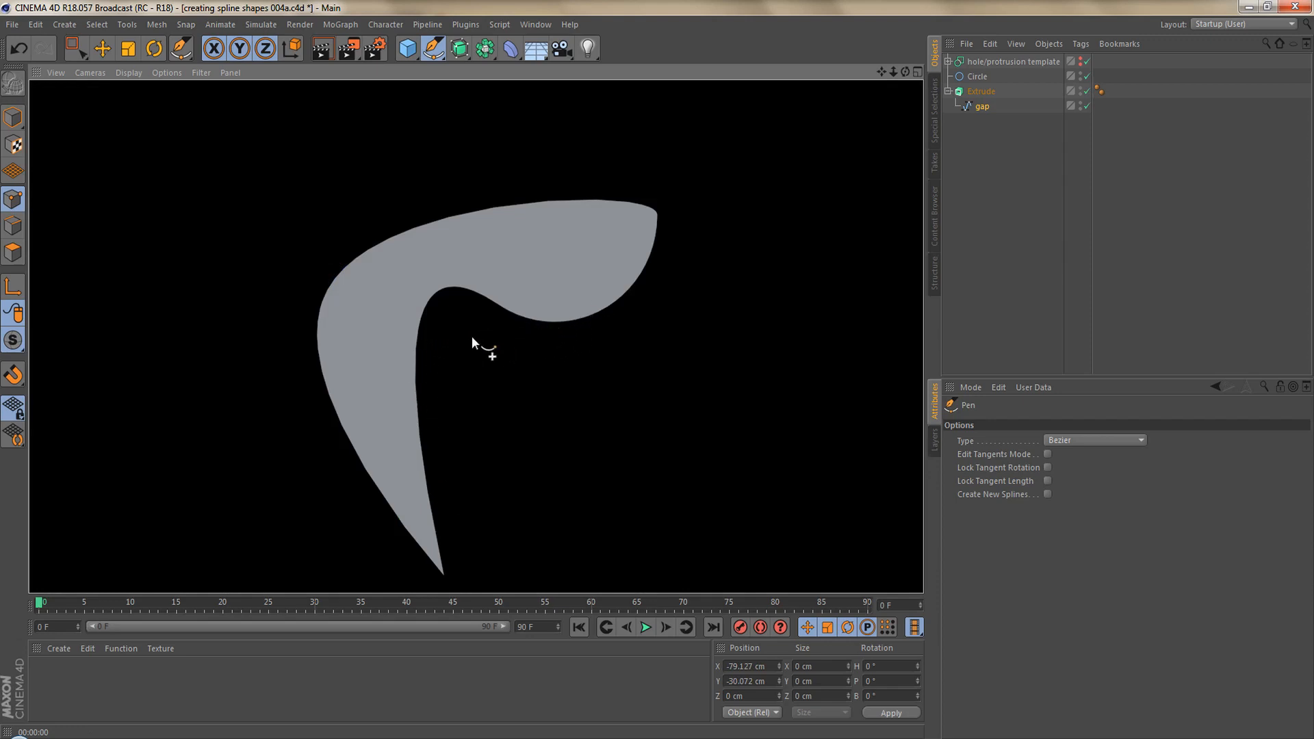
pyautogui.scroll(10, 468, 317)
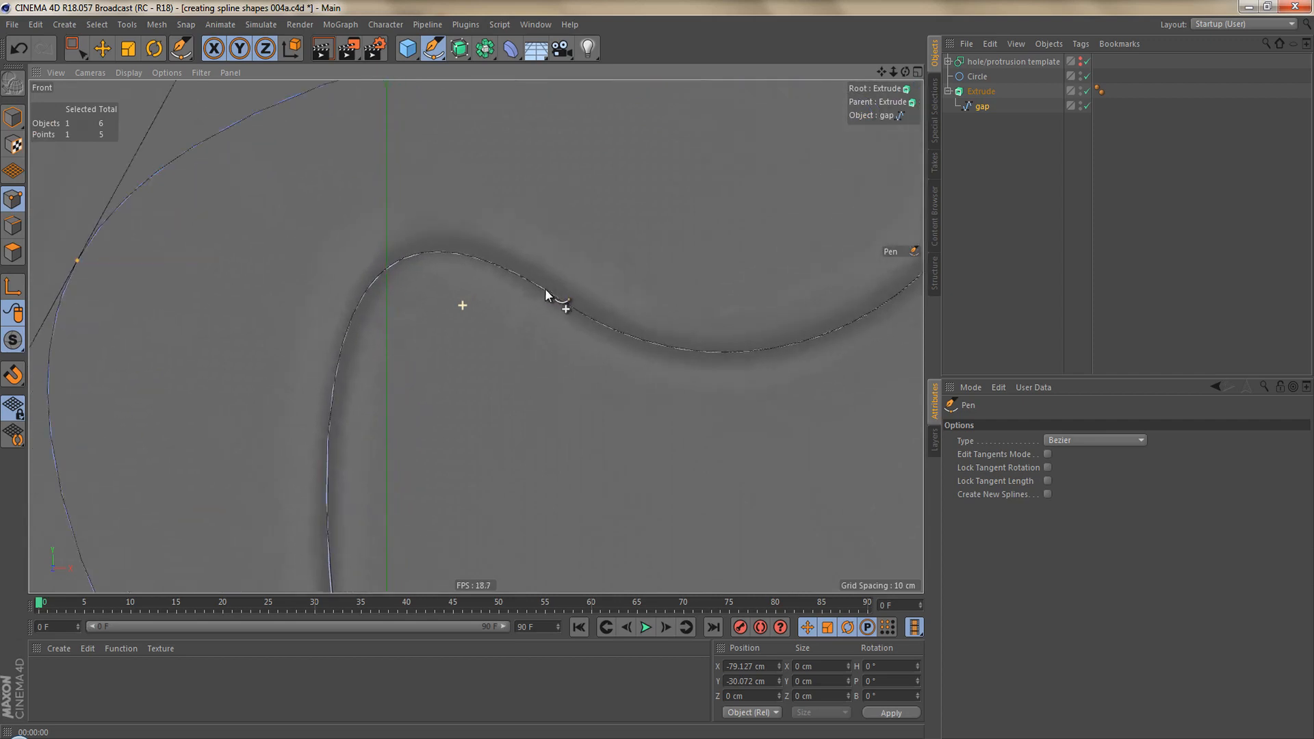
pyautogui.scroll(2, 511, 321)
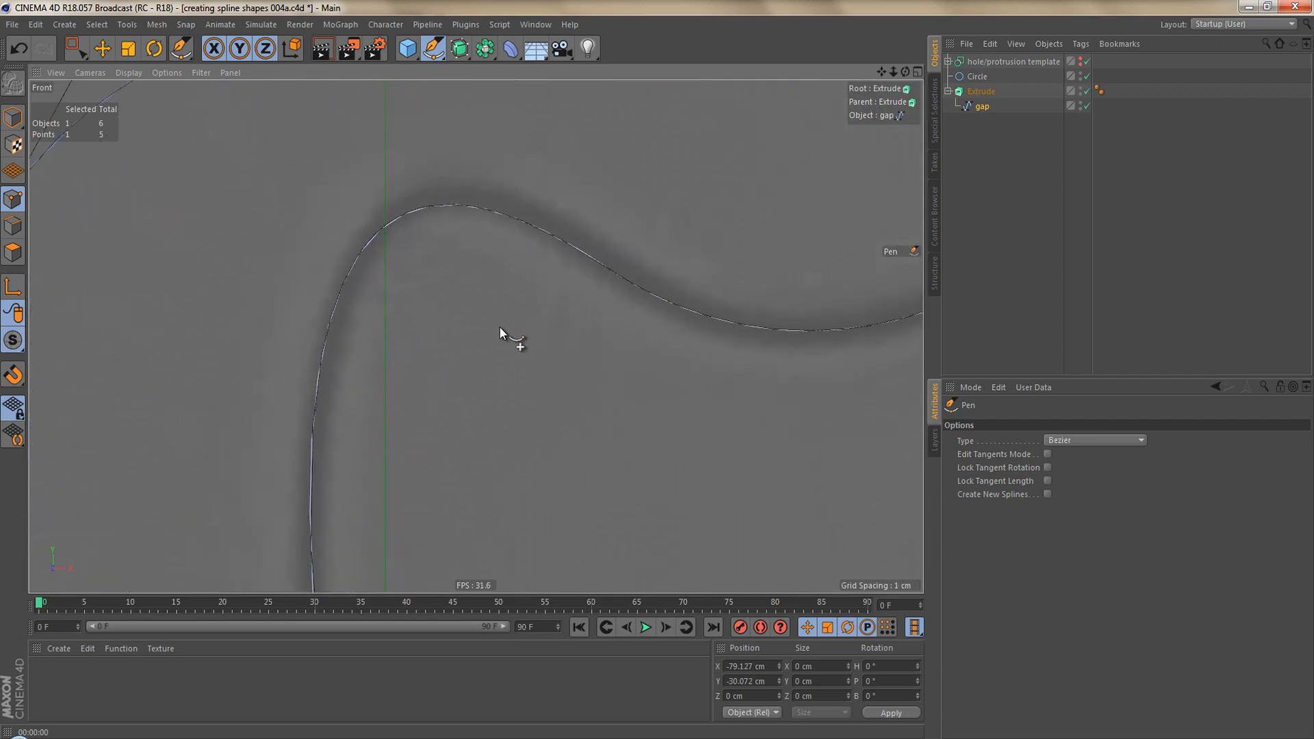
pyautogui.hotkey('ctrl', 'r')
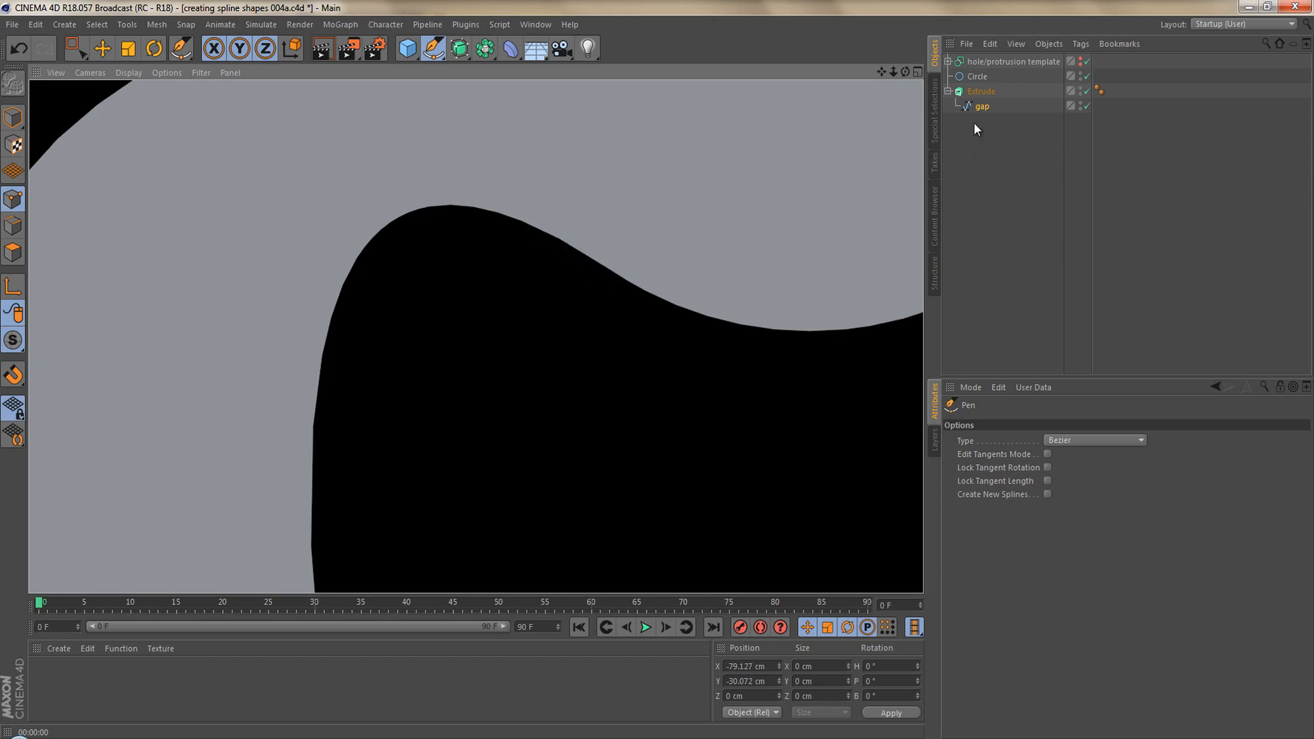
# Render the view with the gap spline's adaptive Angle at 11°, and again after setting it to 0°.
pyautogui.click(979, 105)
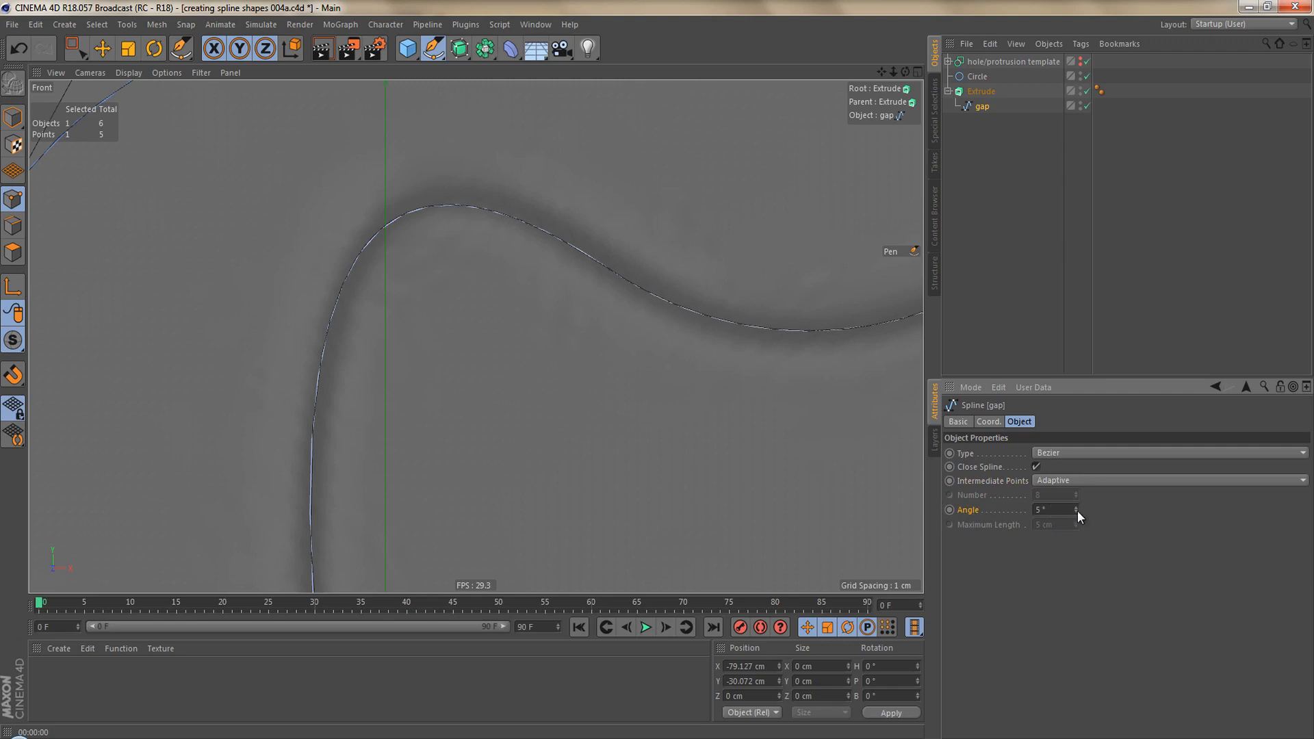
pyautogui.moveTo(1078, 509); pyautogui.dragTo(1073, 507)
pyautogui.hotkey('ctrl', 'r')
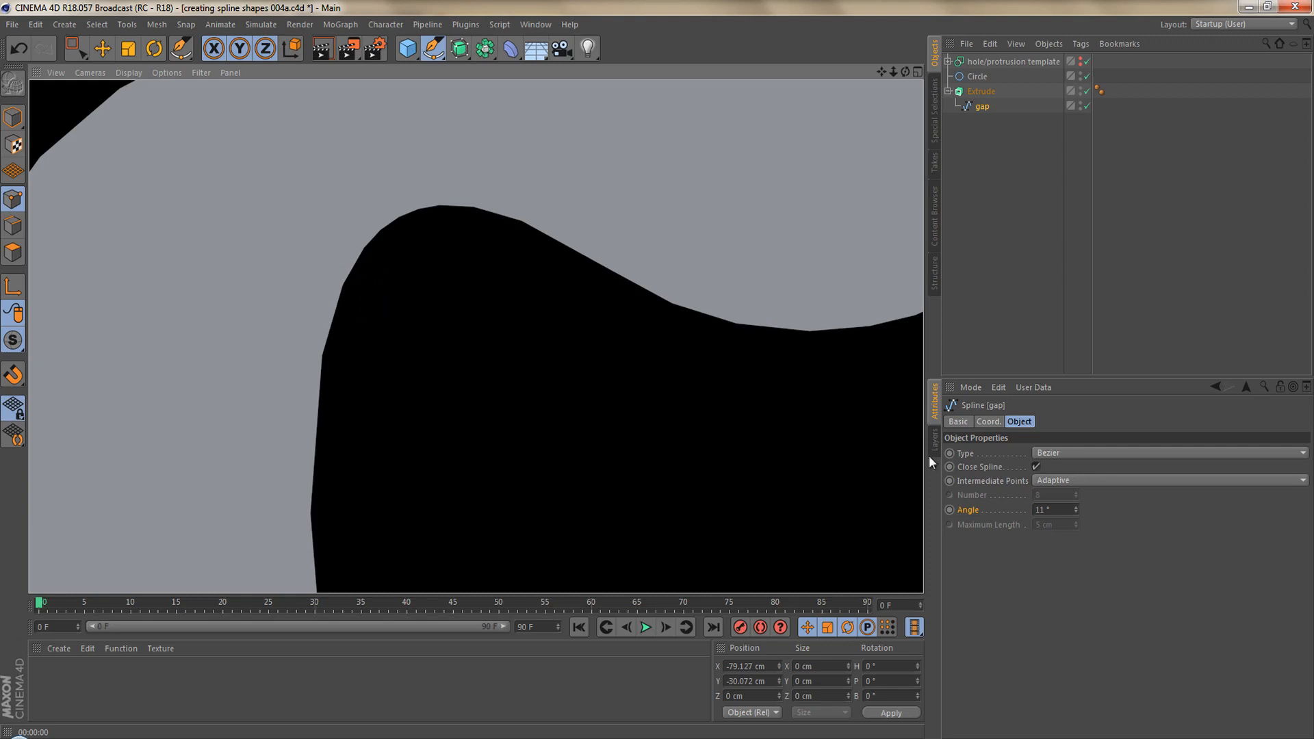
pyautogui.click(1076, 513)
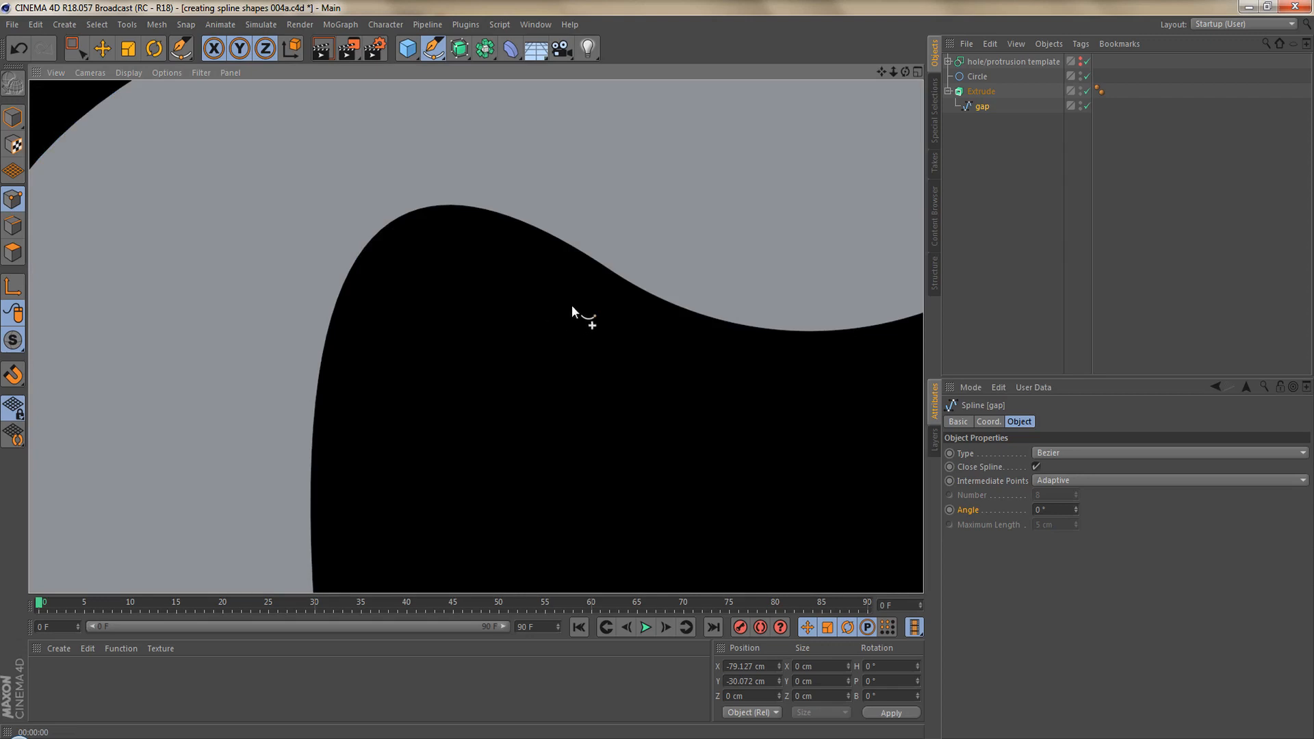
# With the Extrude disabled, try moving the point between the curve's hump and dip to about X -12 cm, Y -32 cm, and undo the move.
pyautogui.keyDown('alt'); pyautogui.moveTo(604, 288); pyautogui.dragTo(531, 323, button='middle'); pyautogui.keyUp('alt')
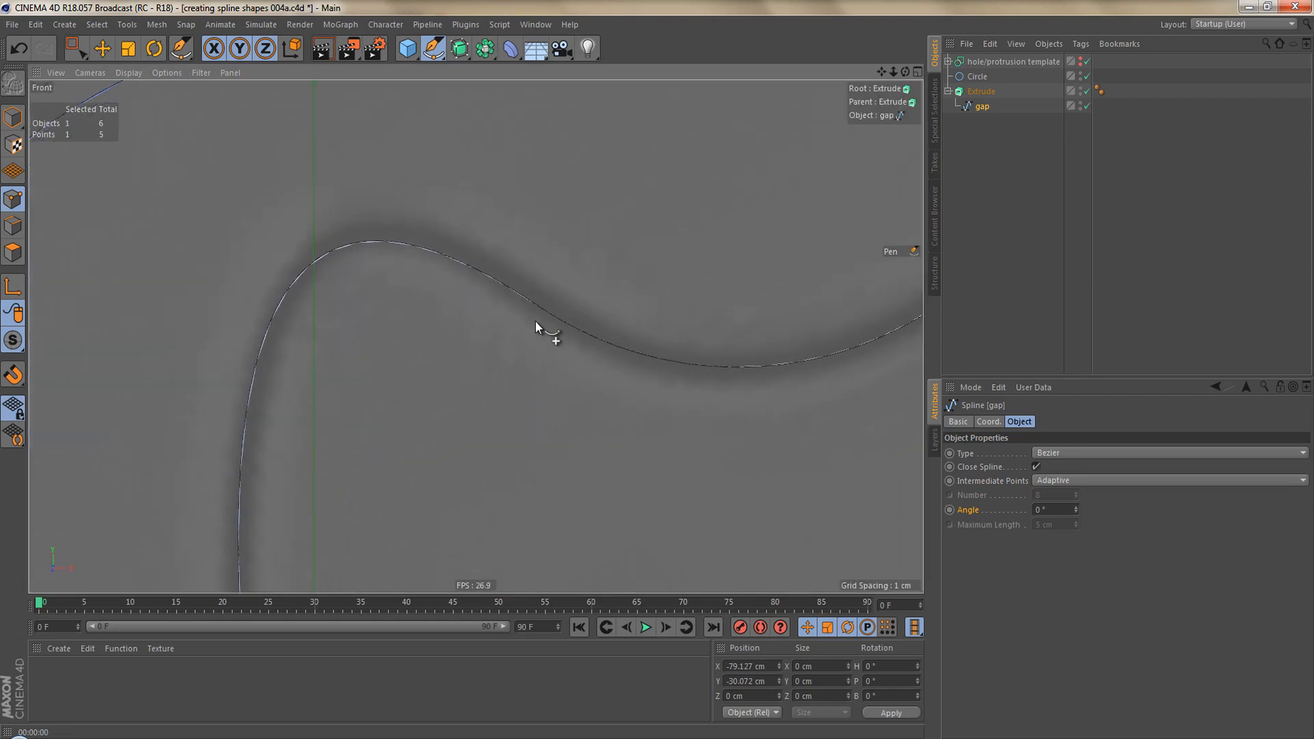
pyautogui.scroll(2, 536, 322)
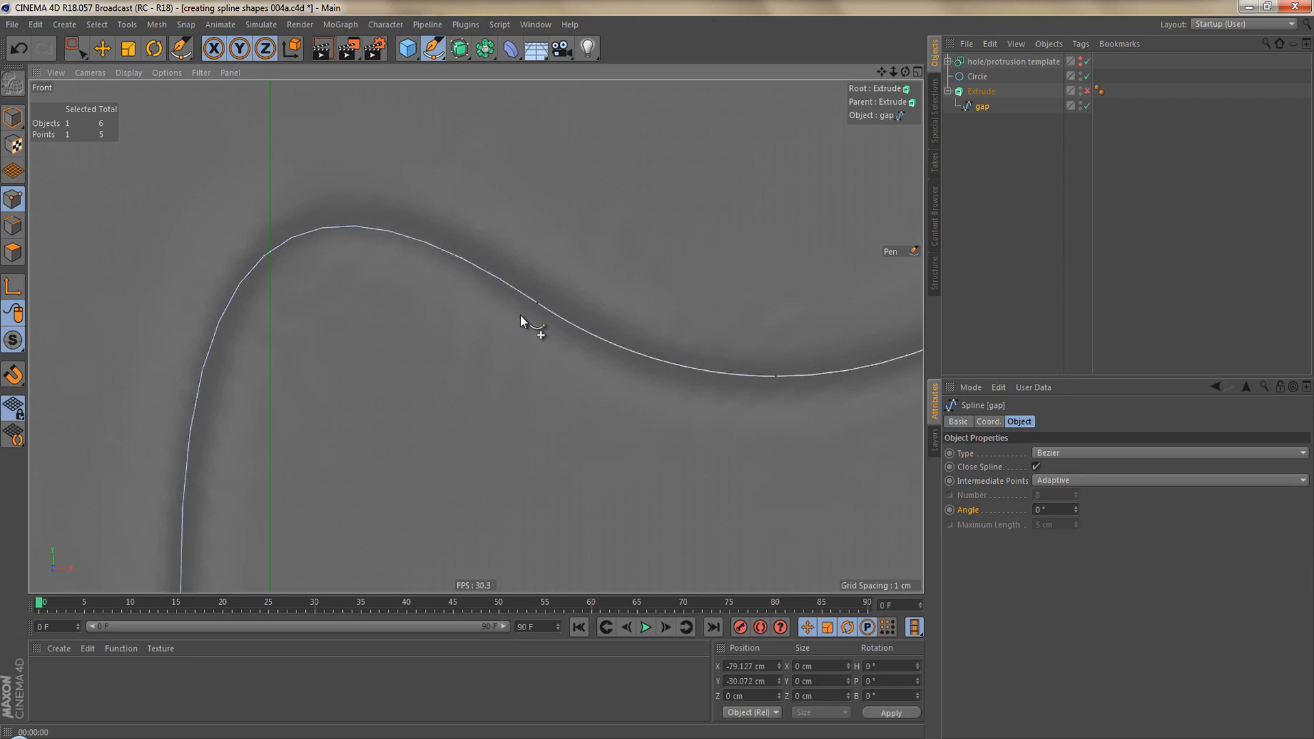
pyautogui.scroll(2, 555, 306)
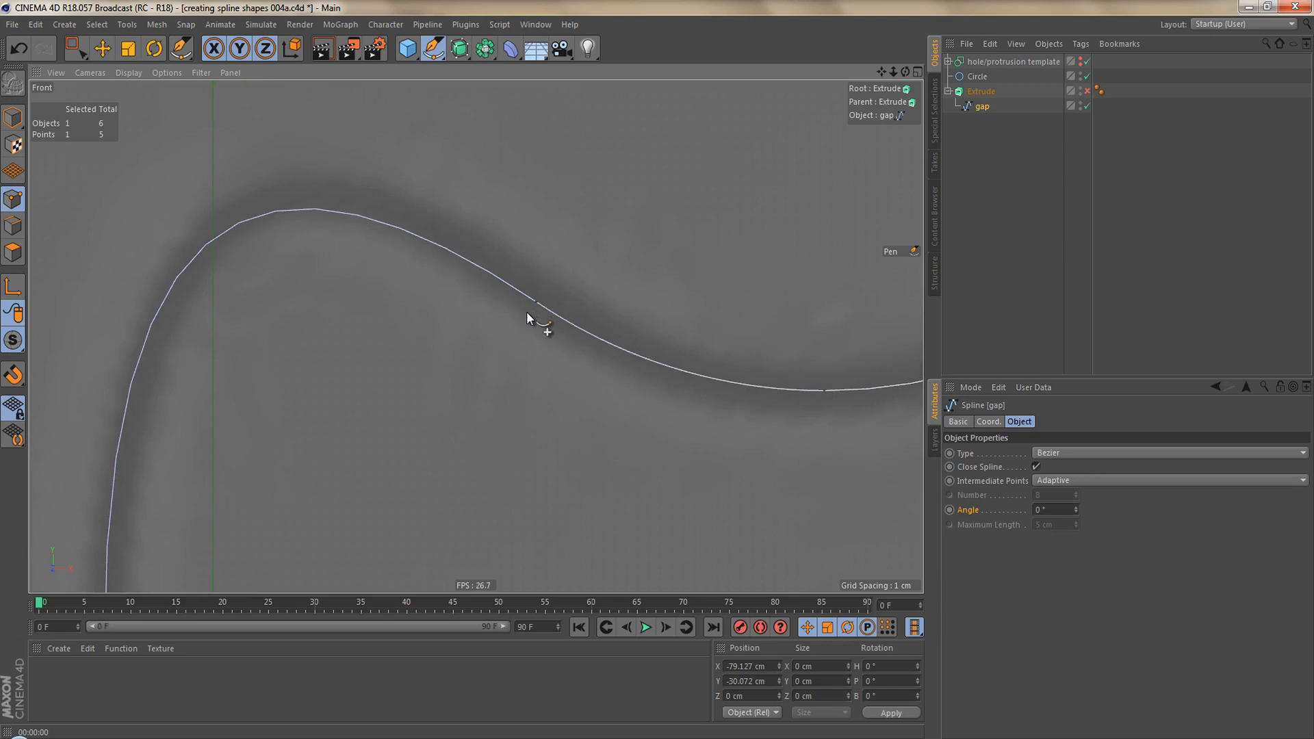
pyautogui.click(536, 302)
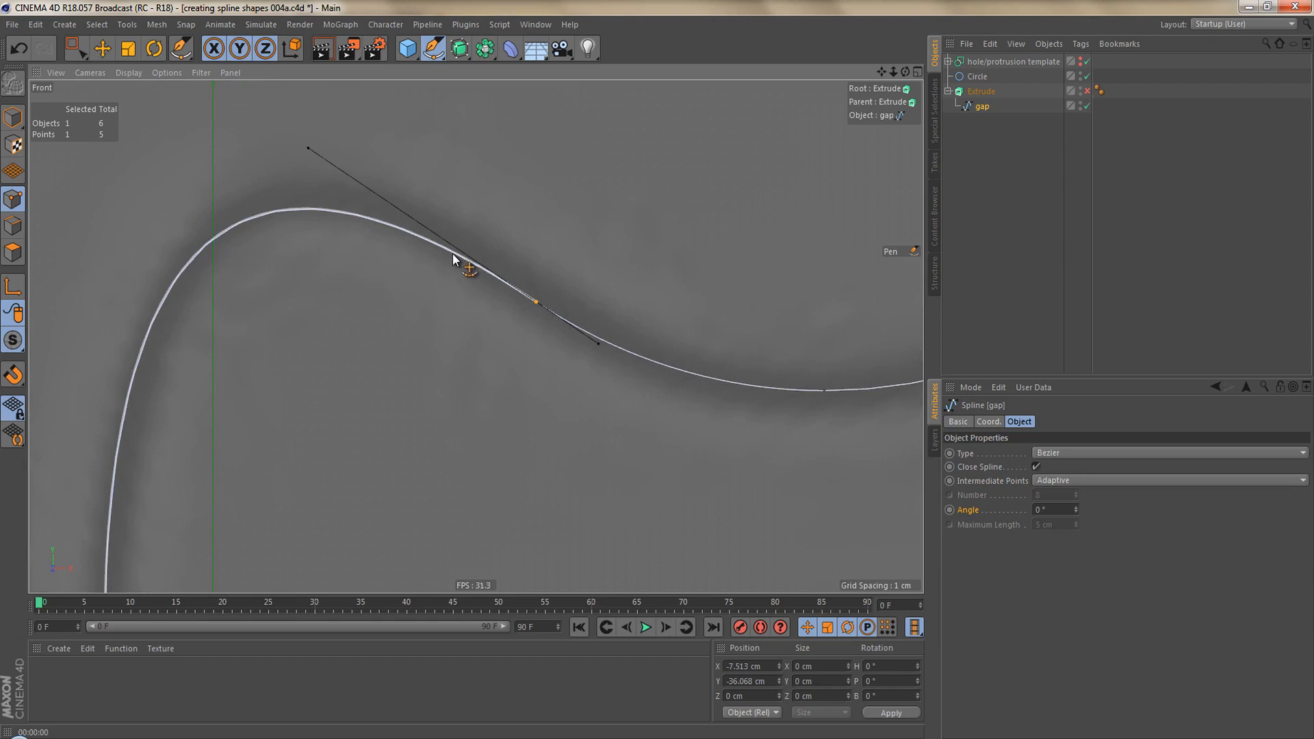
pyautogui.moveTo(538, 300); pyautogui.dragTo(481, 254)
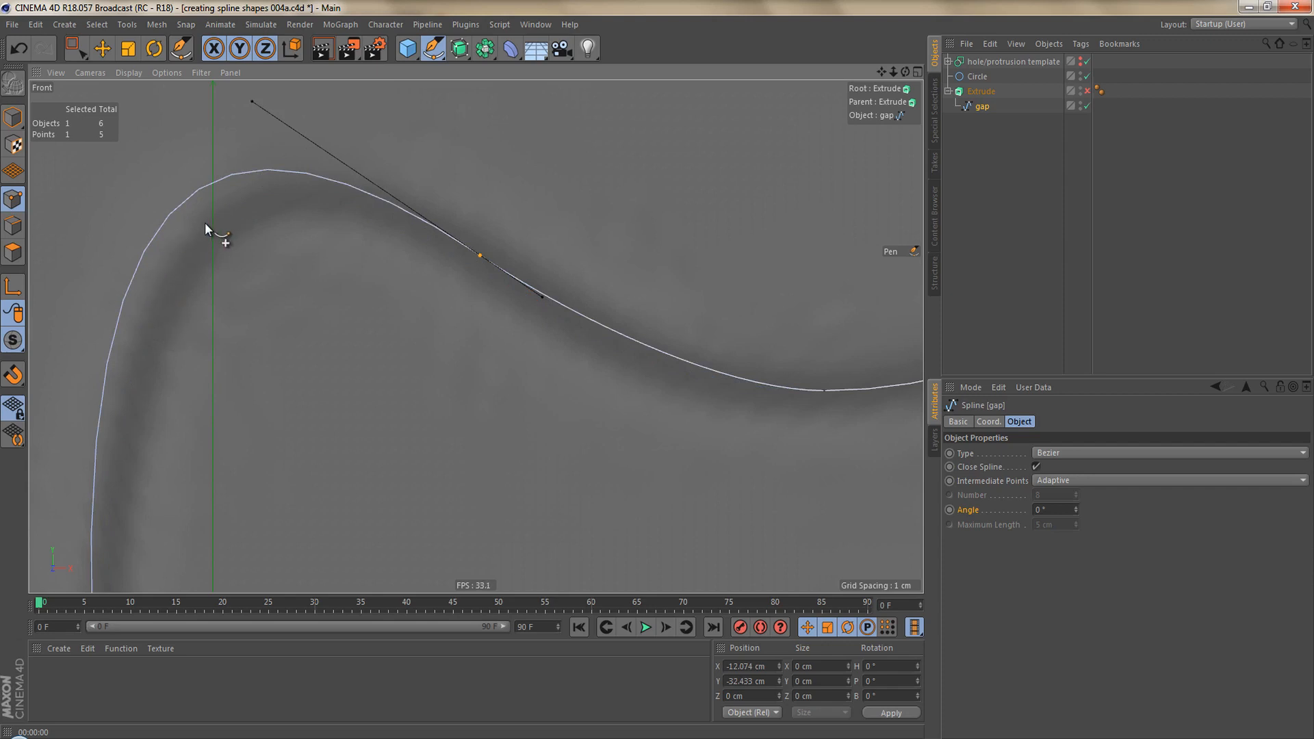
pyautogui.hotkey('ctrl', 'z')
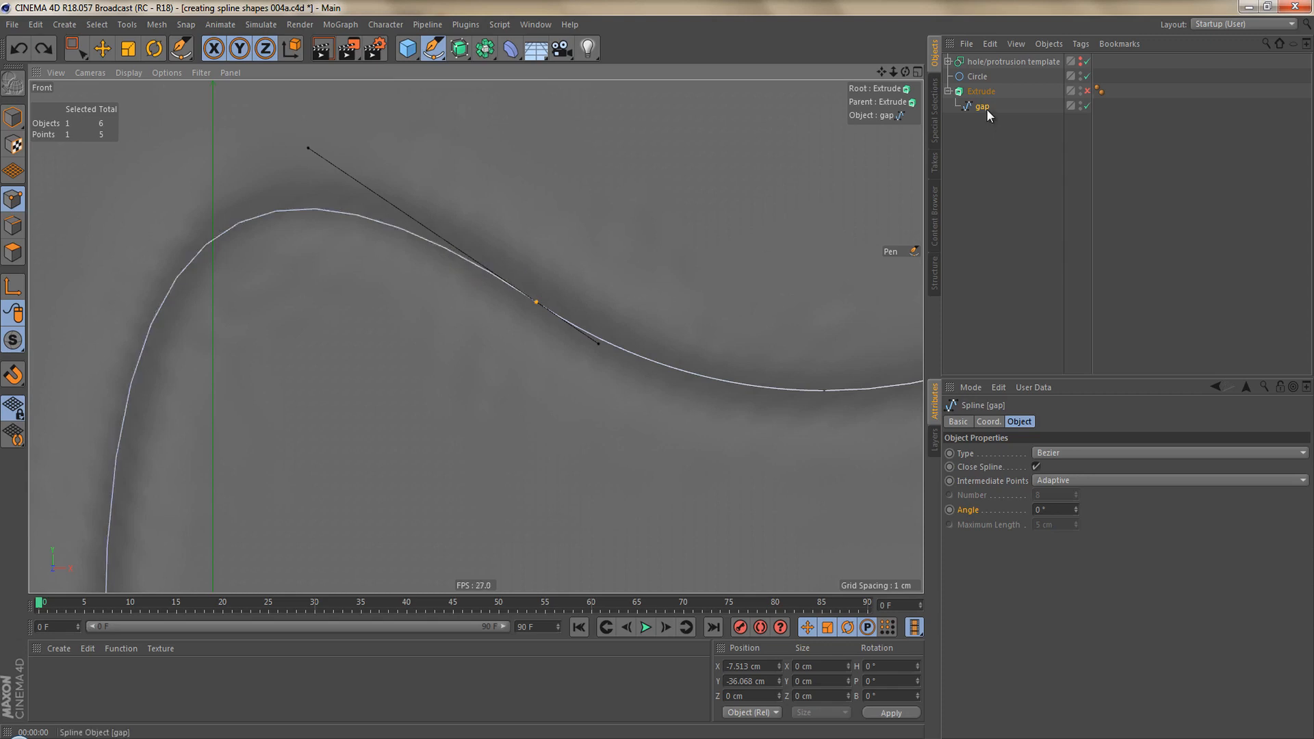
# Copy the gap spline to the top level outside the Extrude and reselect the original inside it.
pyautogui.keyDown('ctrl'); pyautogui.moveTo(981, 105); pyautogui.dragTo(976, 155); pyautogui.keyUp('ctrl')
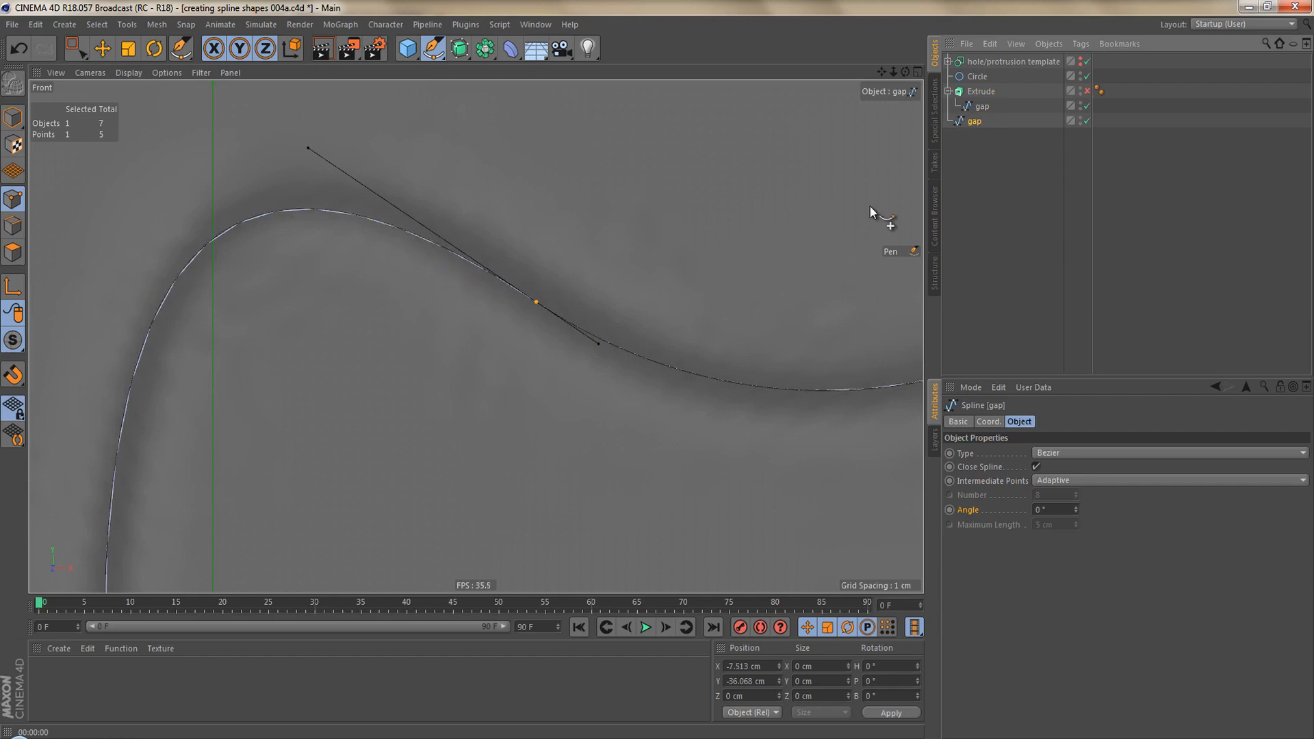
pyautogui.click(982, 107)
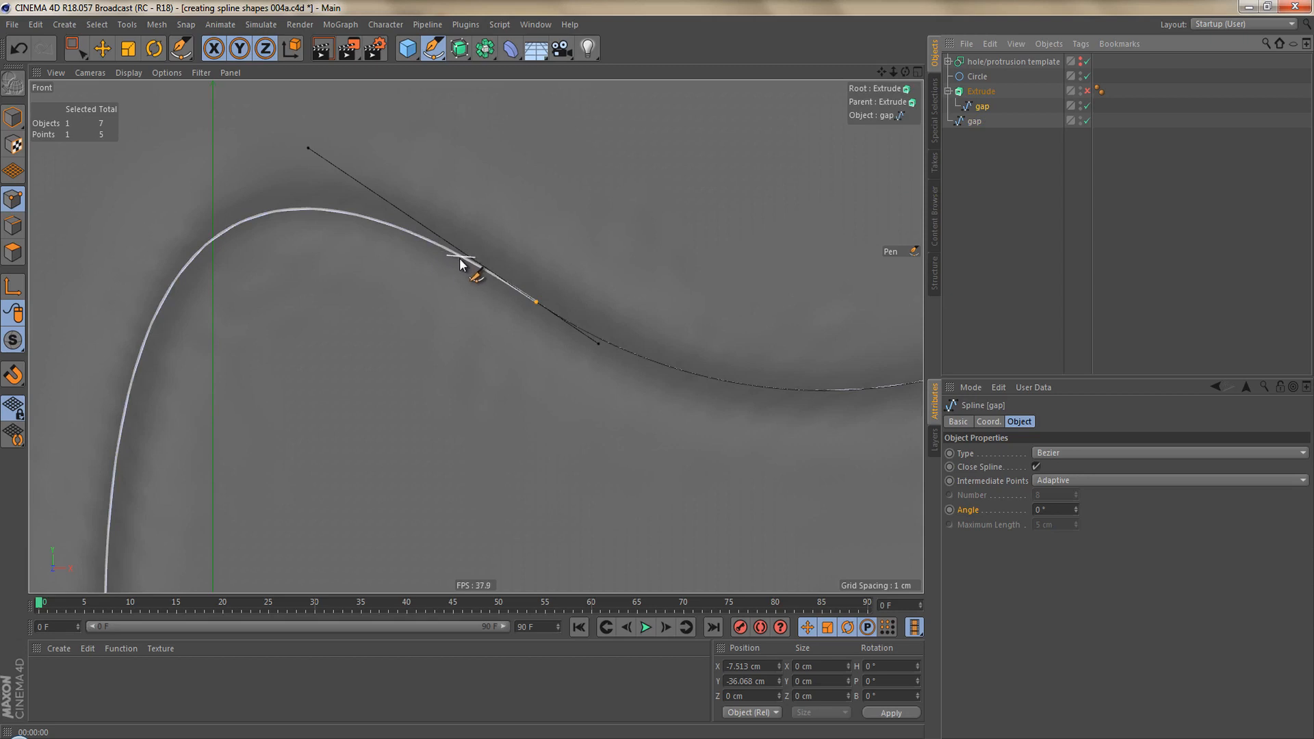
# Add a Pen point nearer the hump at about X -14 cm, Y -32 cm, delete the old point between hump and dip, and select the new one.
pyautogui.click(460, 258)
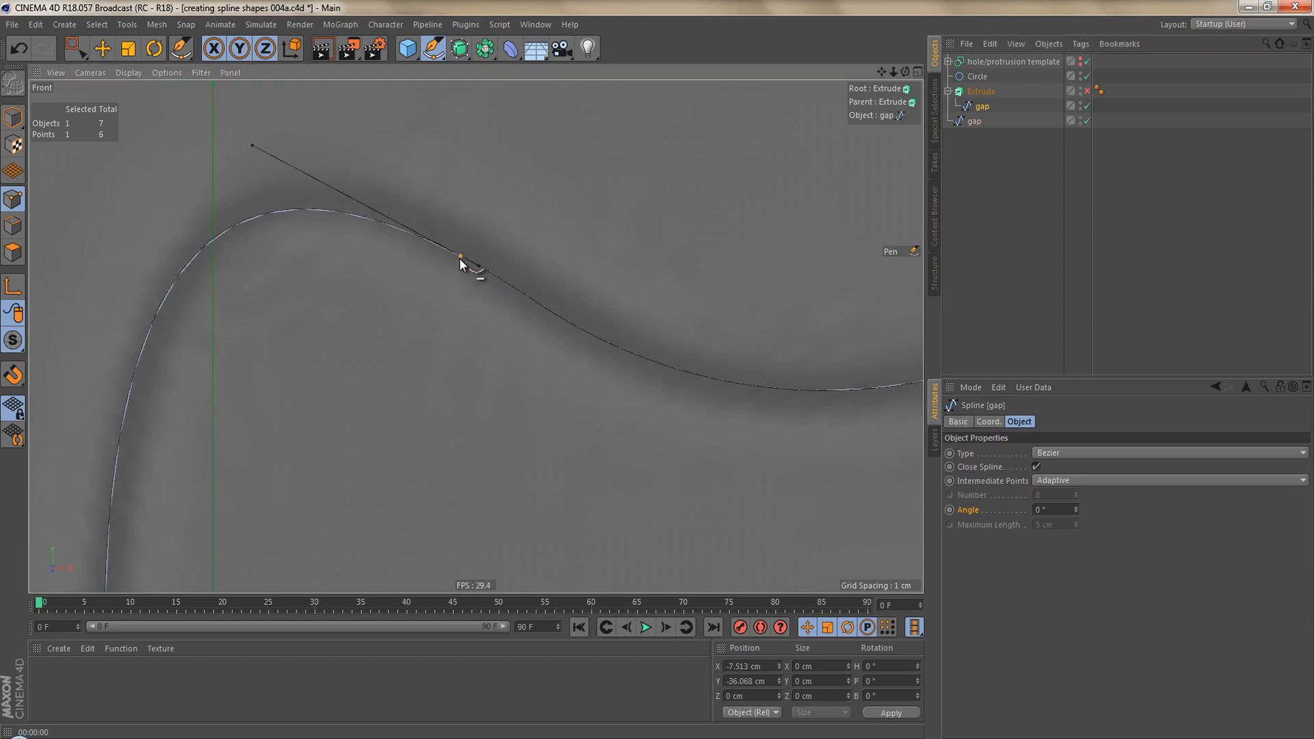
pyautogui.click(537, 302)
pyautogui.press('Delete')
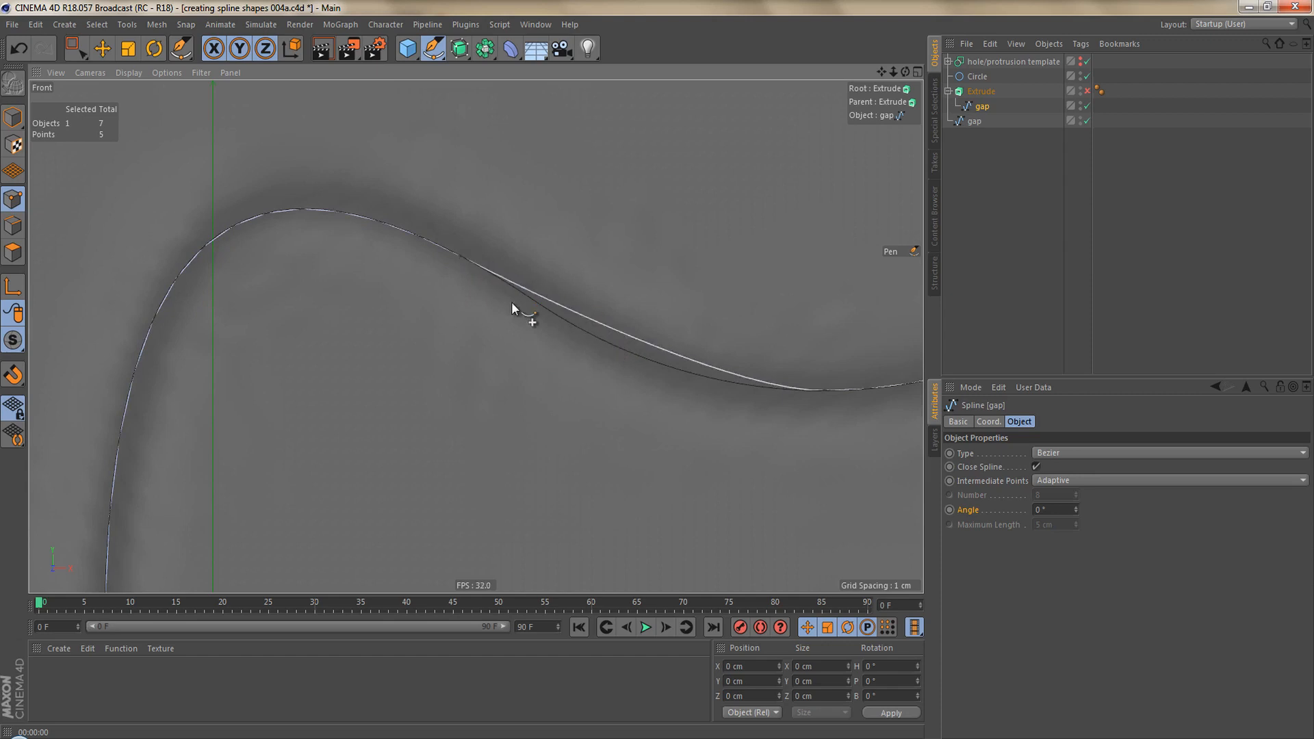
pyautogui.click(462, 258)
pyautogui.press('Escape')
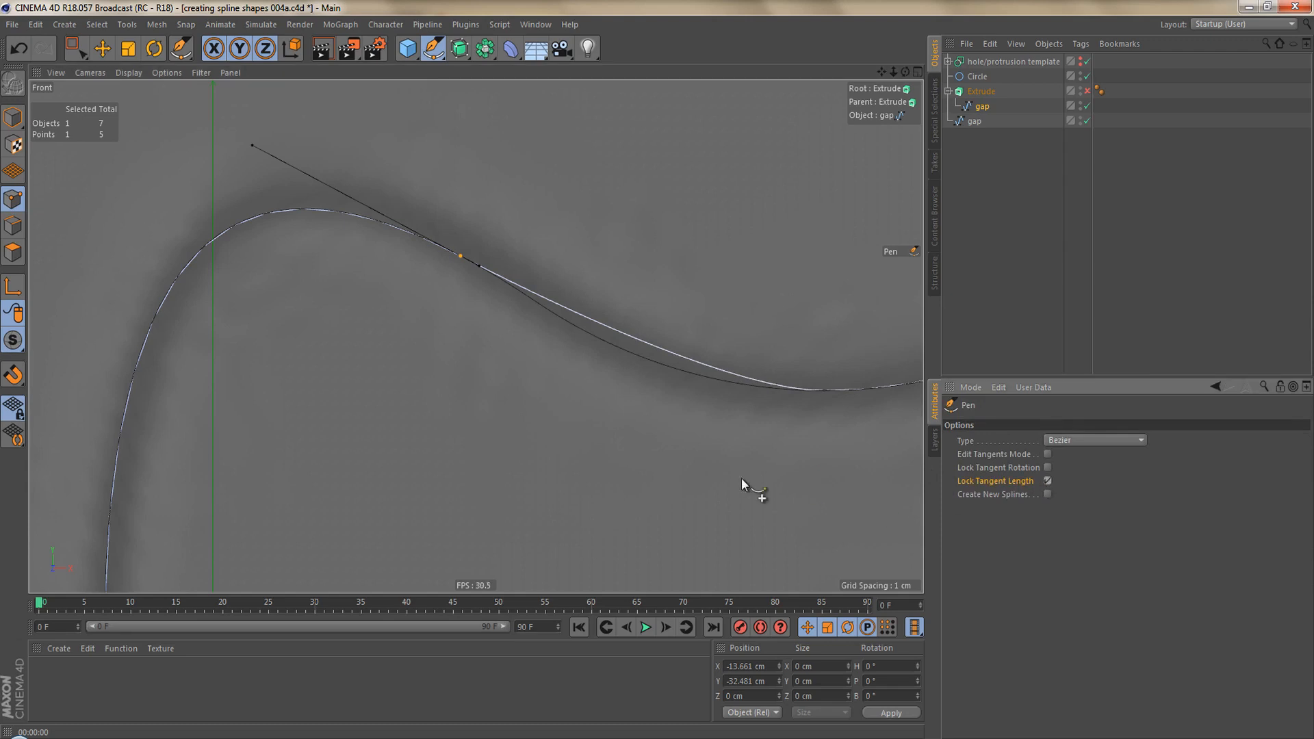
# With tangent length locked, rotate the new point's short tangent so it slopes more steeply toward the dip.
pyautogui.scroll(5, 463, 267)
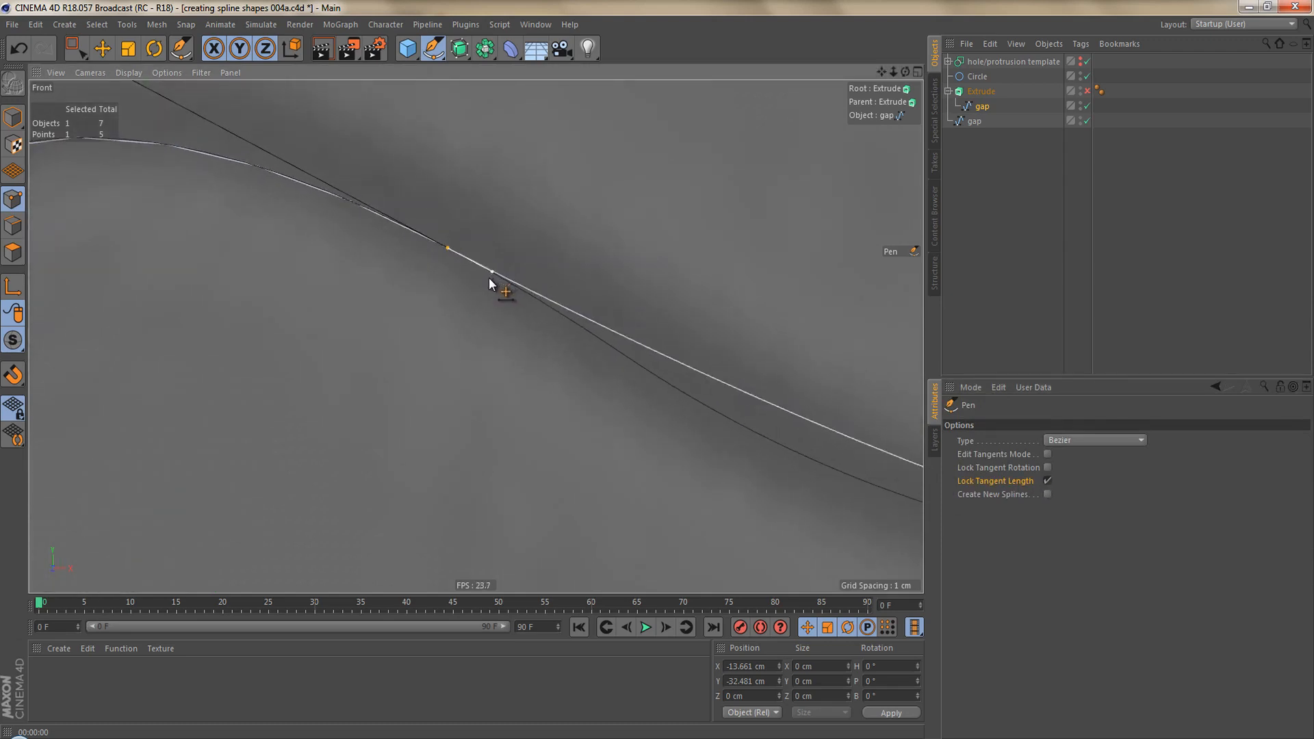
pyautogui.moveTo(489, 278); pyautogui.dragTo(492, 280)
pyautogui.scroll(-3, 482, 338)
pyautogui.scroll(-1, 470, 375)
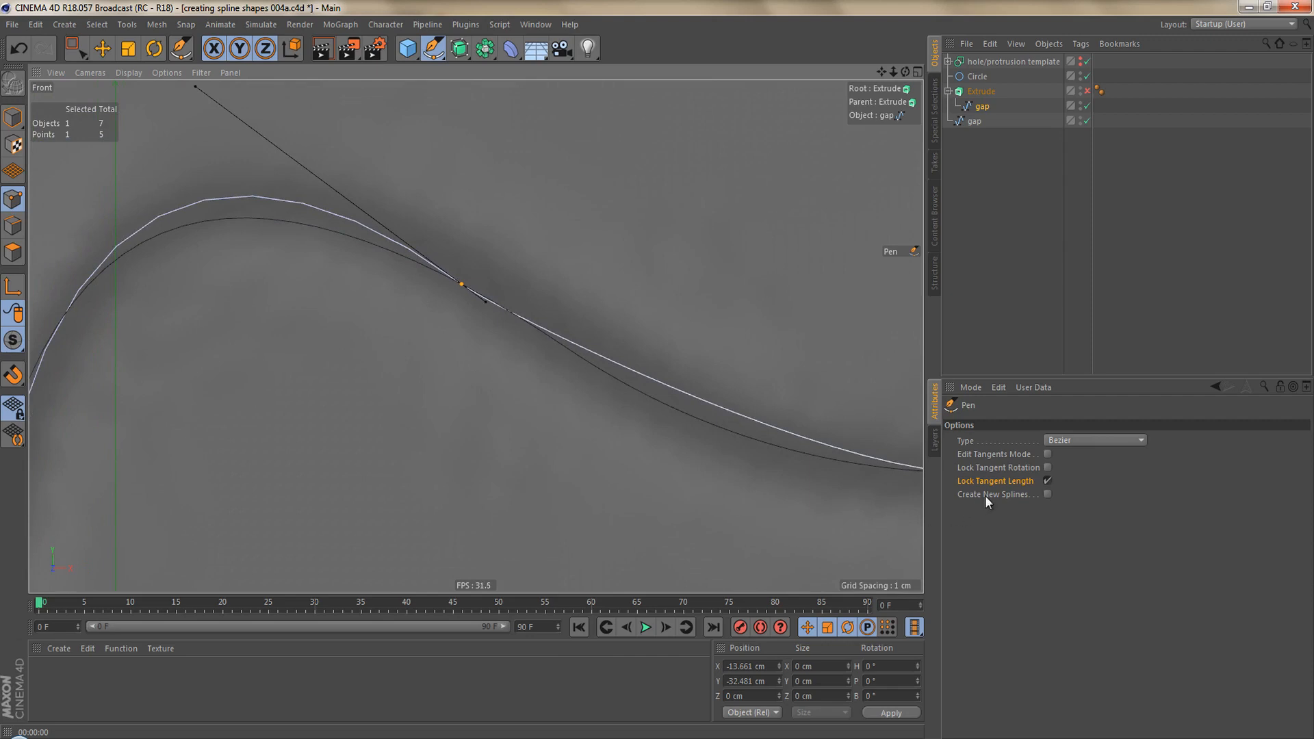
# Lock tangent rotation instead of tangent length, and lengthen the new point's dip-side tangent until the curve follows the reference groove.
pyautogui.click(1047, 481)
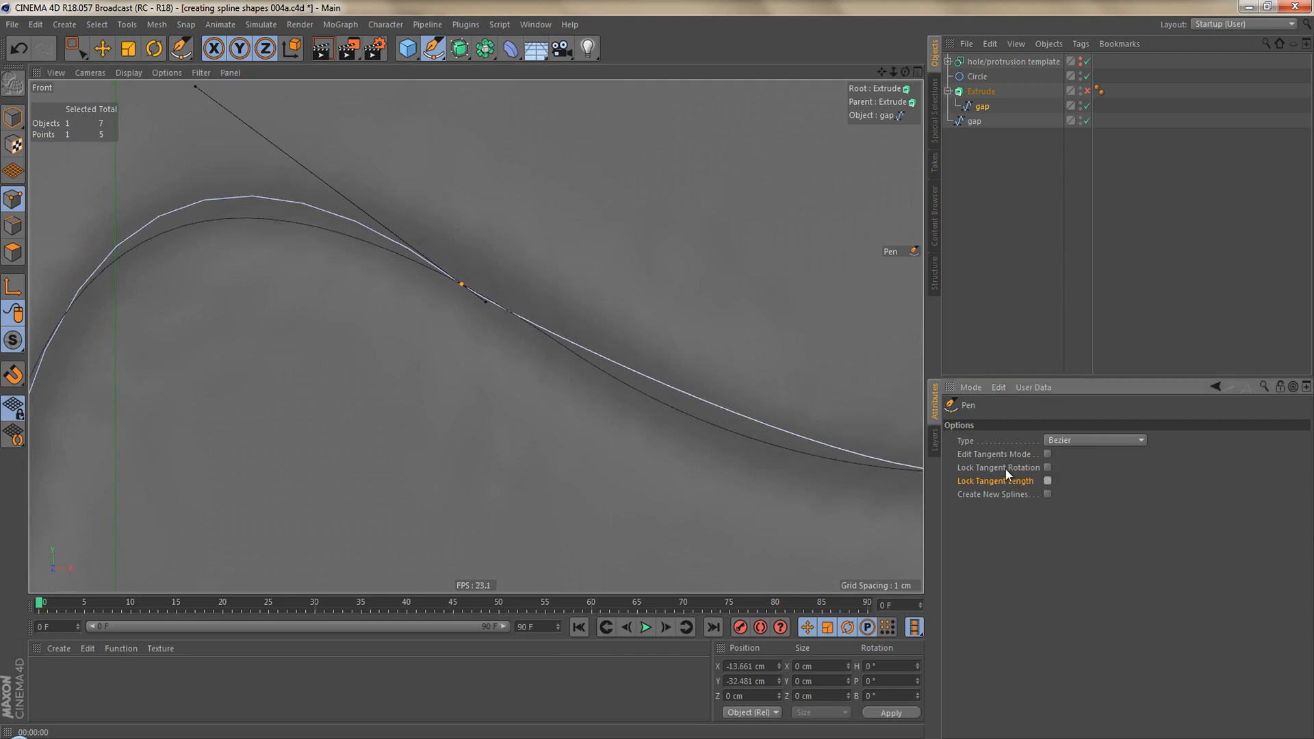
pyautogui.click(1048, 466)
pyautogui.moveTo(560, 376); pyautogui.dragTo(268, 313, button='middle')
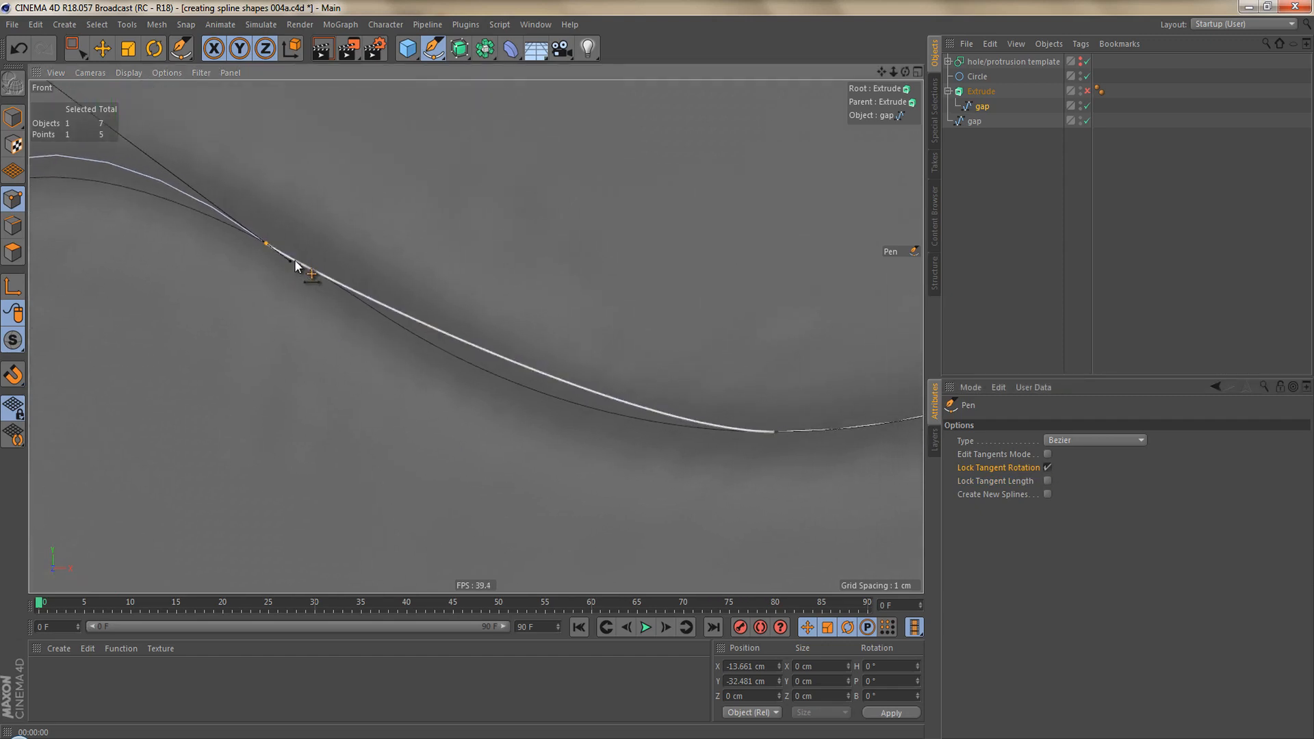
pyautogui.moveTo(291, 267); pyautogui.dragTo(392, 348)
pyautogui.scroll(2, 602, 381)
pyautogui.scroll(1, 610, 382)
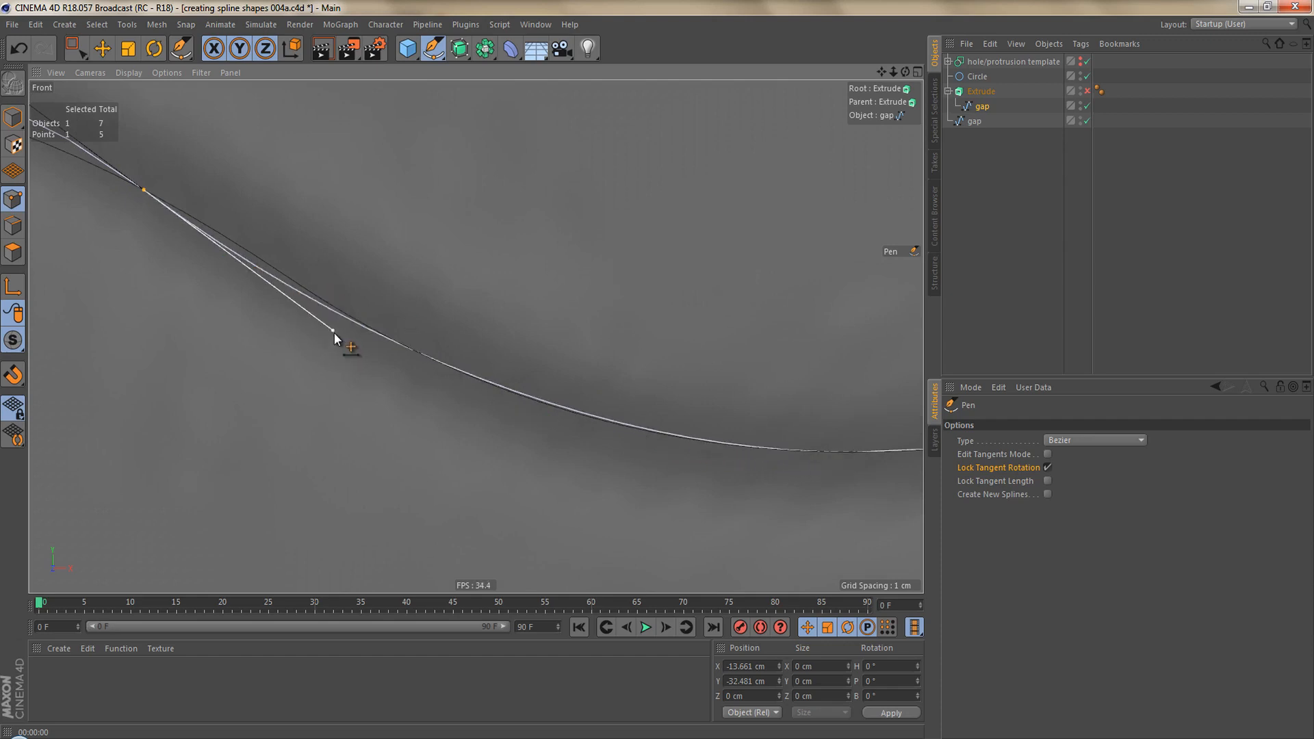
pyautogui.moveTo(334, 333)
pyautogui.mouseDown()
pyautogui.moveTo(360, 346)
pyautogui.moveTo(345, 340)
pyautogui.mouseUp()
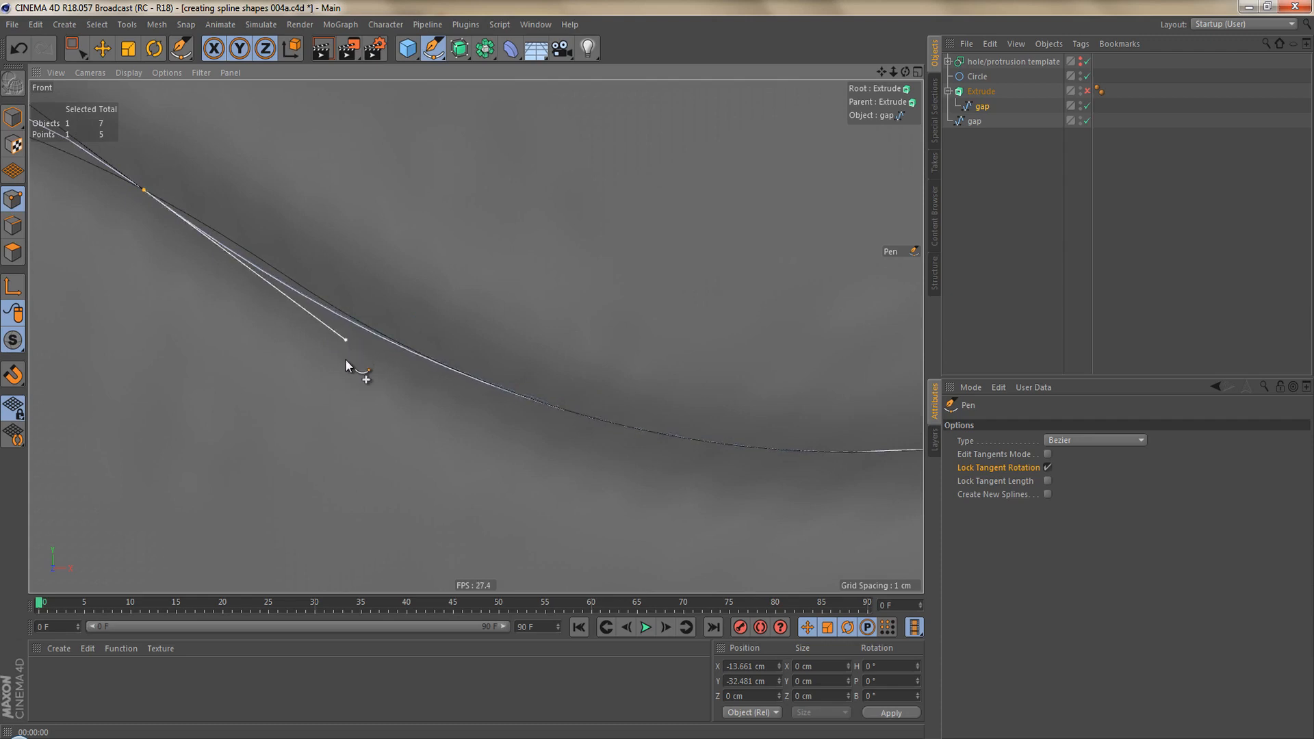
# Enable the Extrude generator and render the hump and dip of the reshaped gap curve.
pyautogui.scroll(-10, 391, 400)
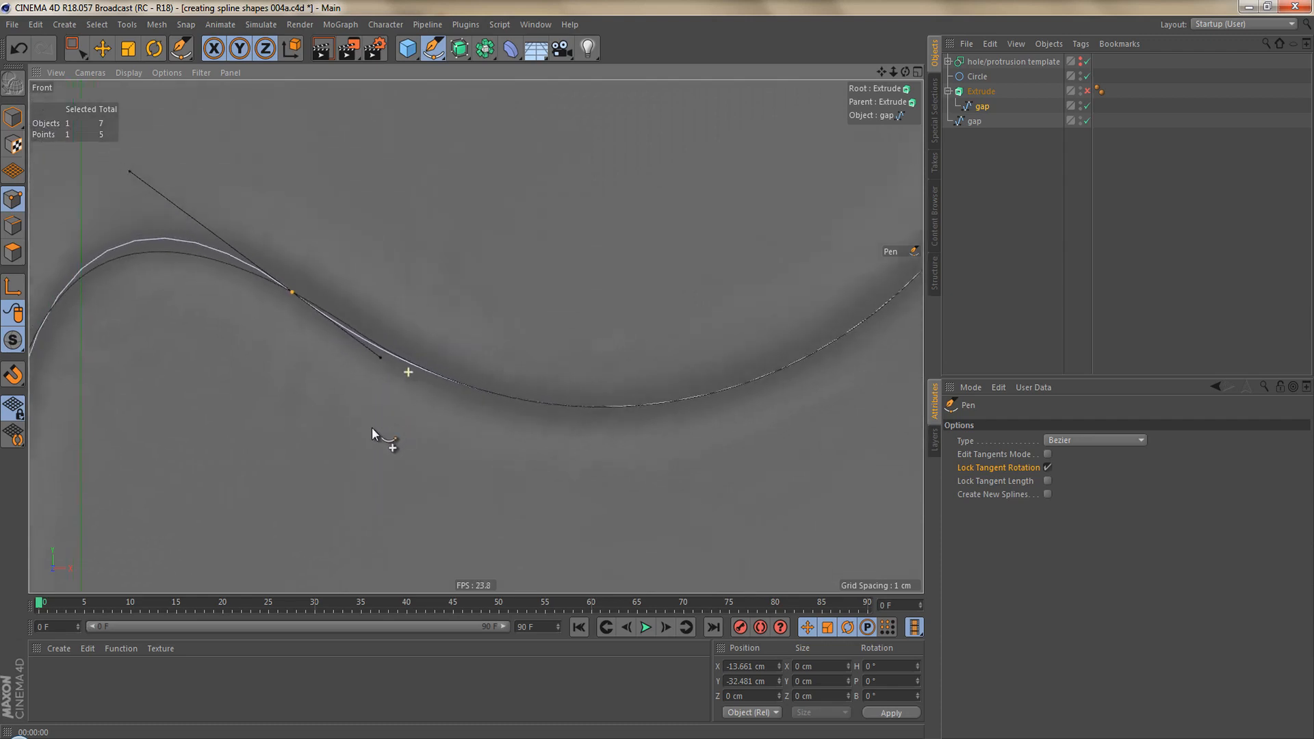
pyautogui.keyDown('alt'); pyautogui.moveTo(442, 357); pyautogui.dragTo(459, 341, button='middle'); pyautogui.keyUp('alt')
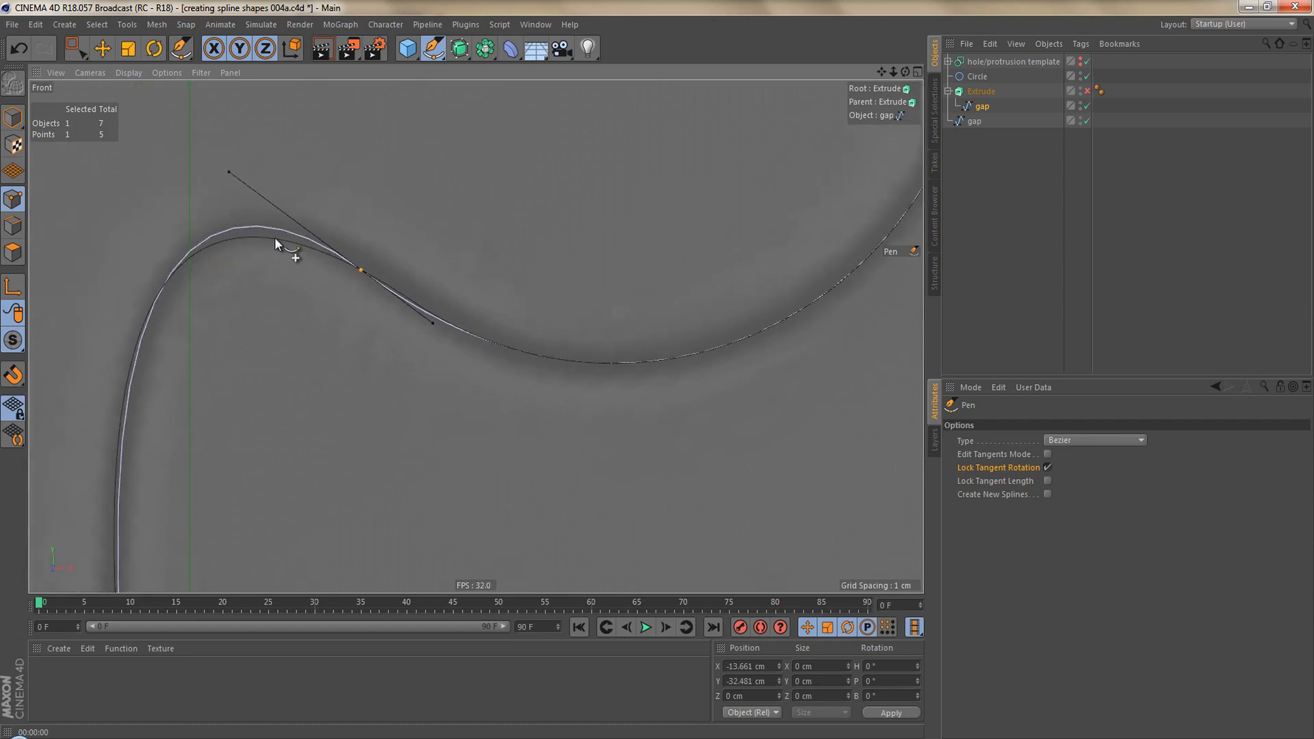
pyautogui.keyDown('alt'); pyautogui.moveTo(440, 397); pyautogui.dragTo(486, 392); pyautogui.keyUp('alt')
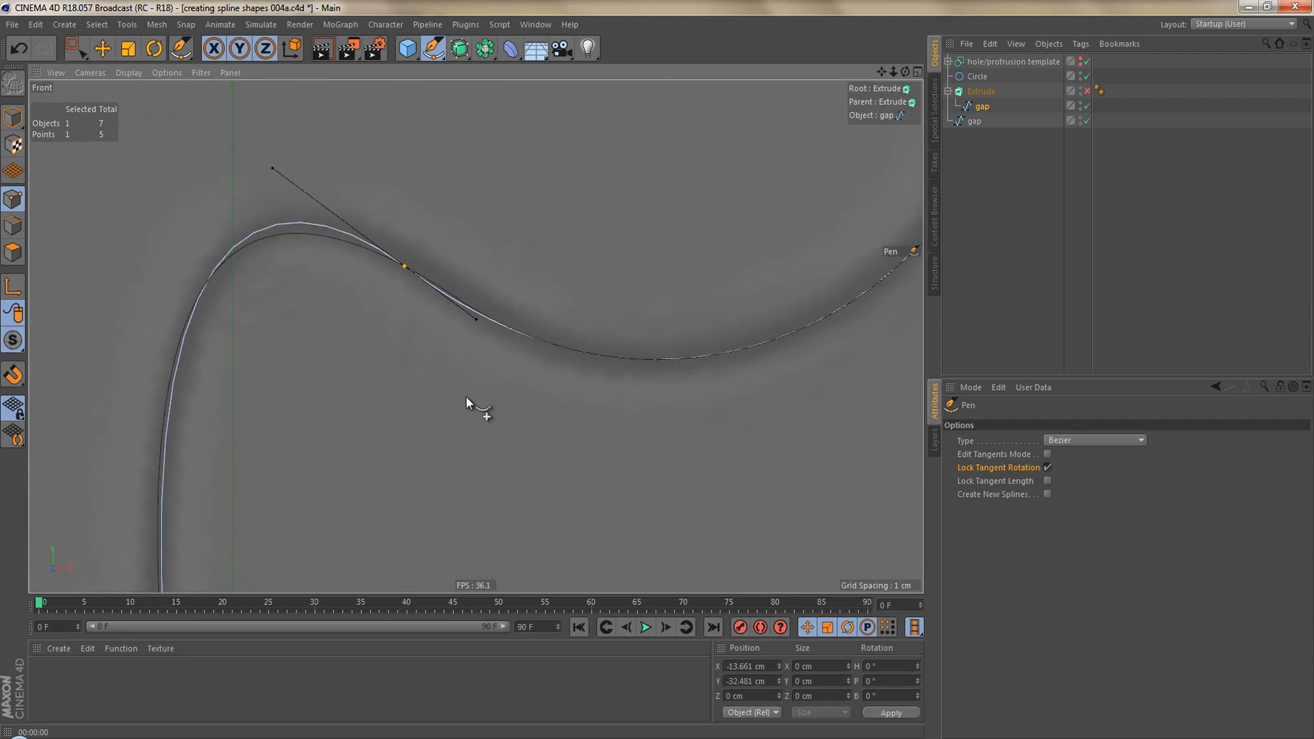
pyautogui.middleClick(444, 401)
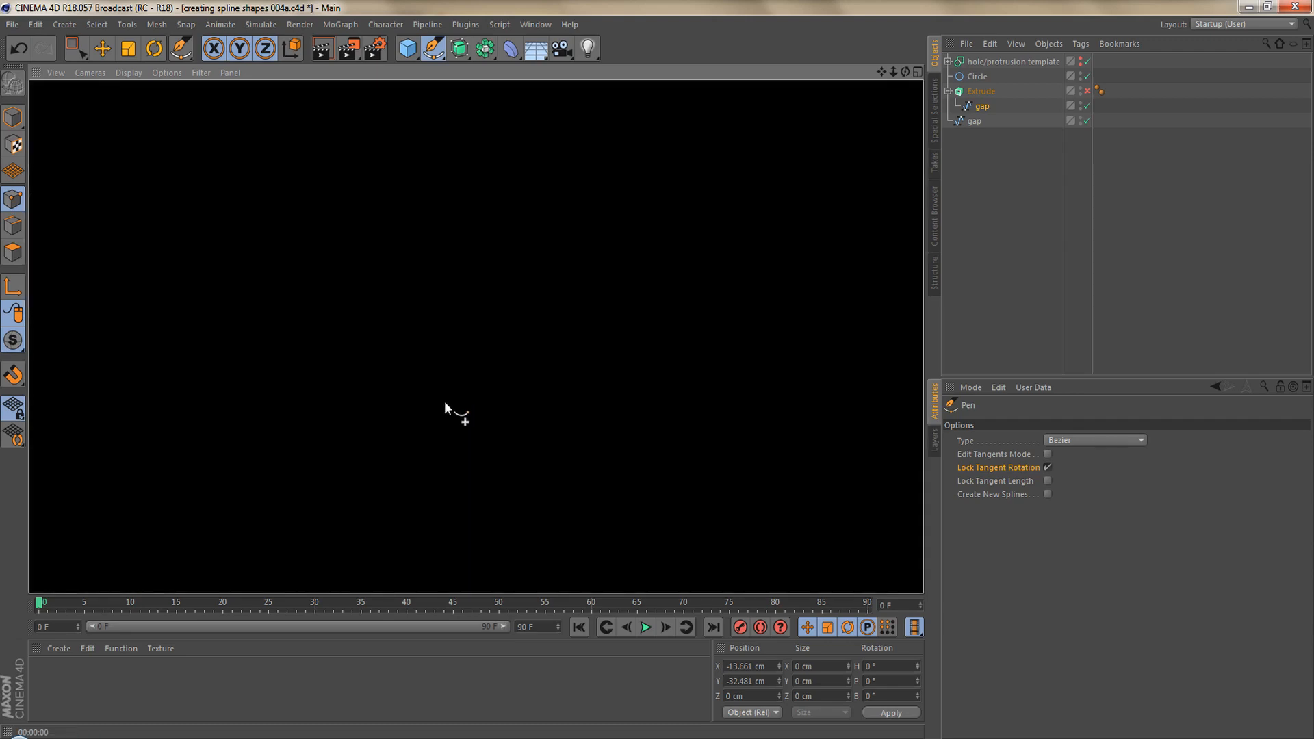
pyautogui.press('q')
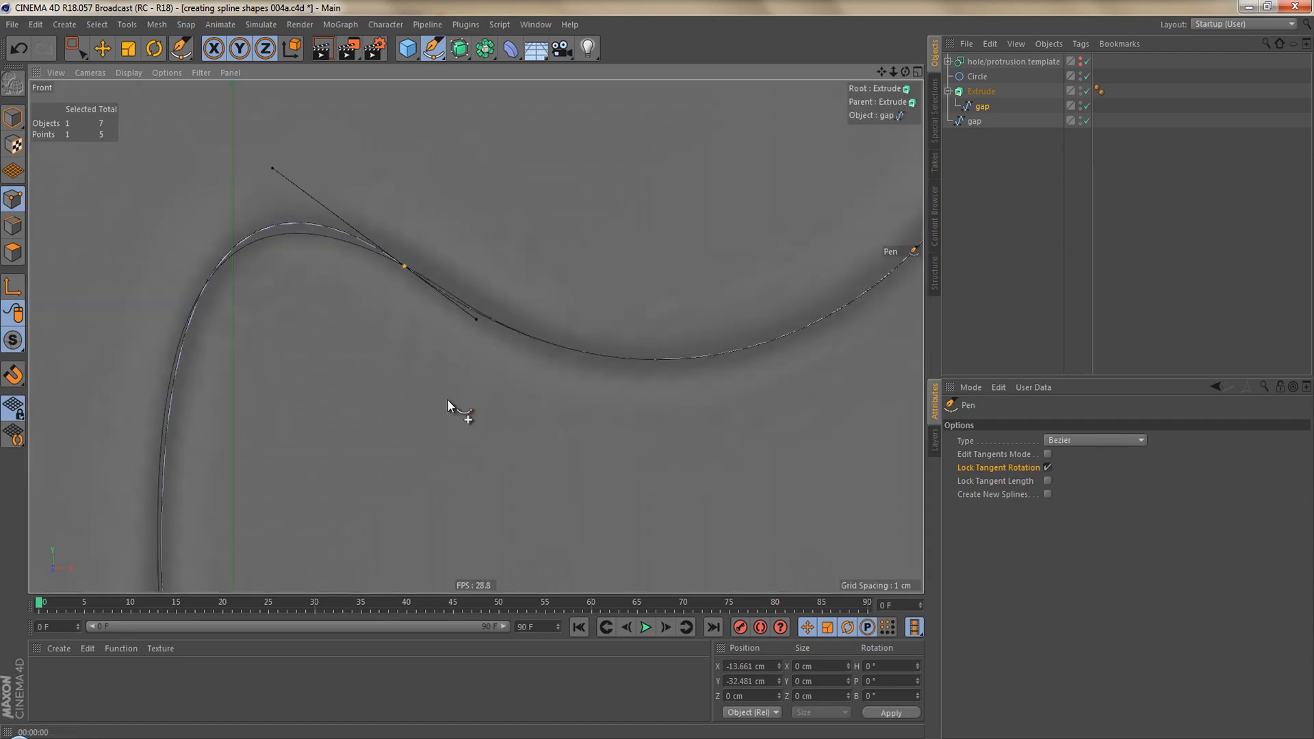
pyautogui.hotkey('ctrl', 'r')
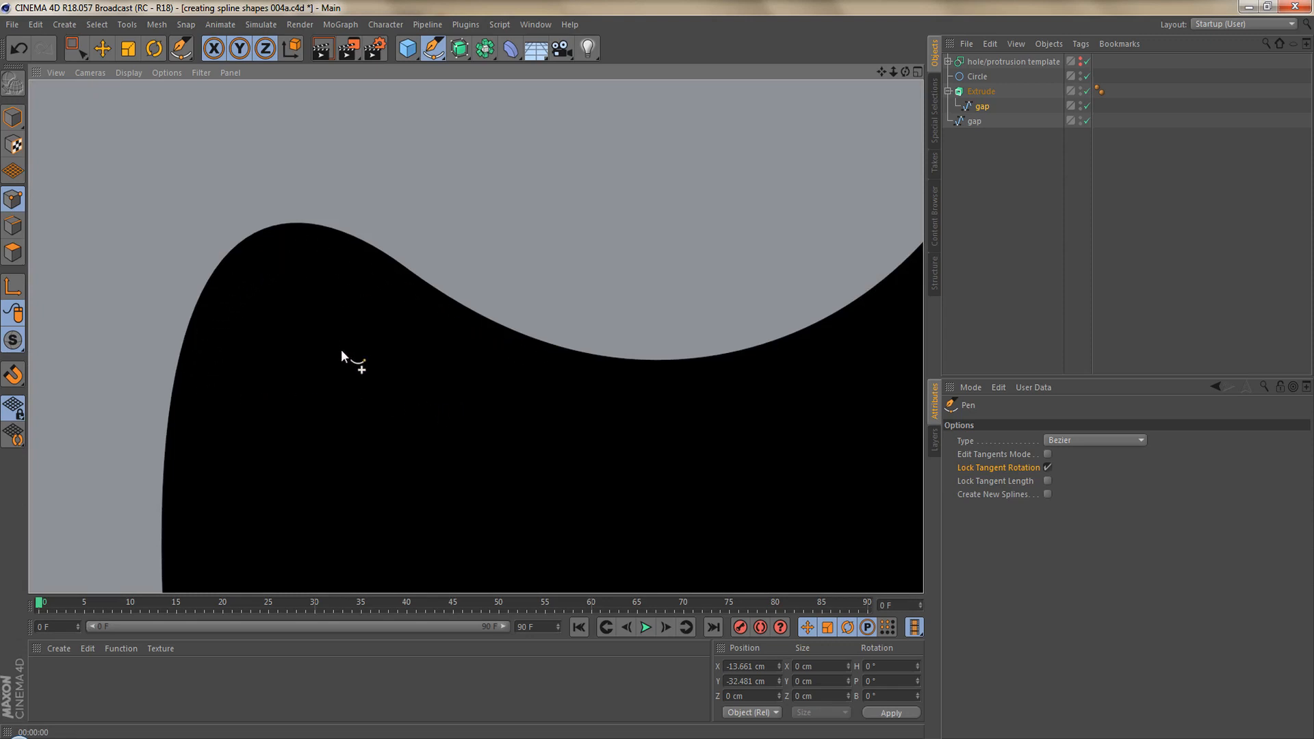
# Delete the point on the gap spline's closing segment and turn off Close Spline.
pyautogui.keyDown('alt'); pyautogui.moveTo(469, 332); pyautogui.dragTo(441, 375, button='right'); pyautogui.keyUp('alt')
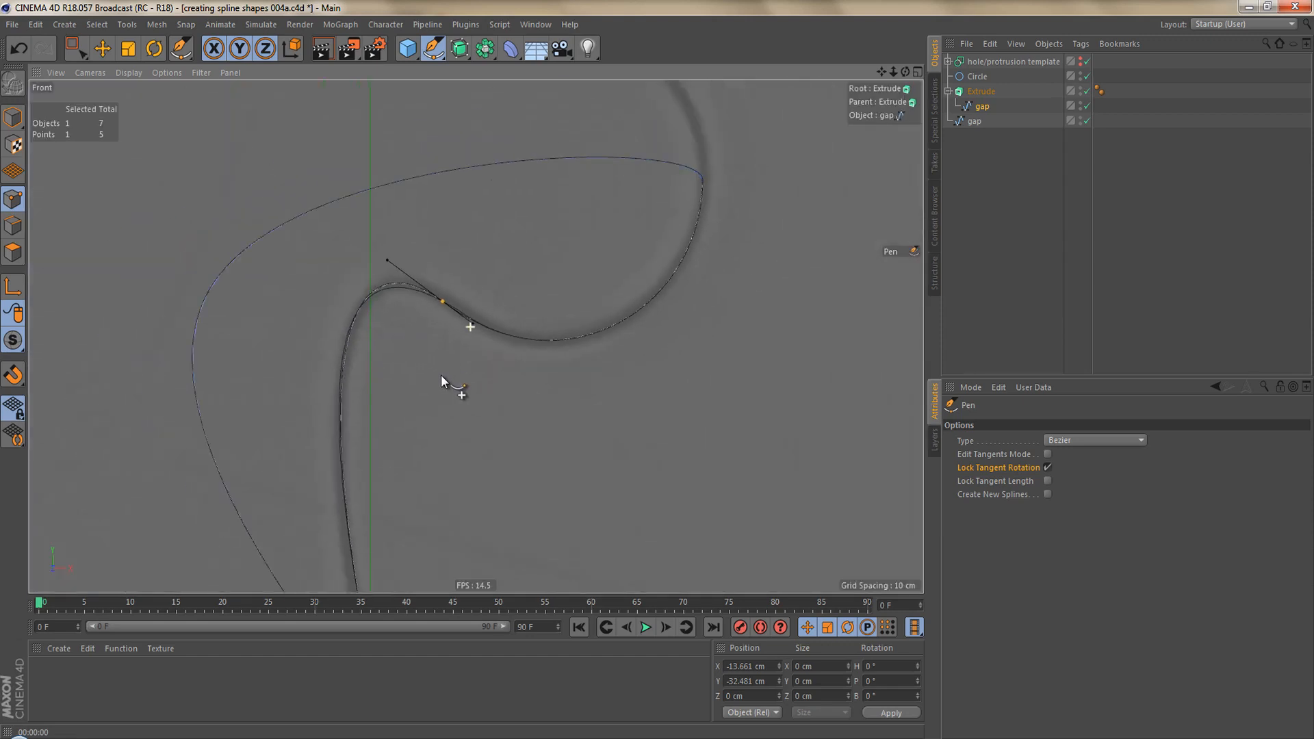
pyautogui.moveTo(468, 349)
pyautogui.keyDown('alt'); pyautogui.mouseDown(button='middle')
pyautogui.moveTo(490, 330)
pyautogui.moveTo(466, 347)
pyautogui.mouseUp(button='middle'); pyautogui.keyUp('alt')
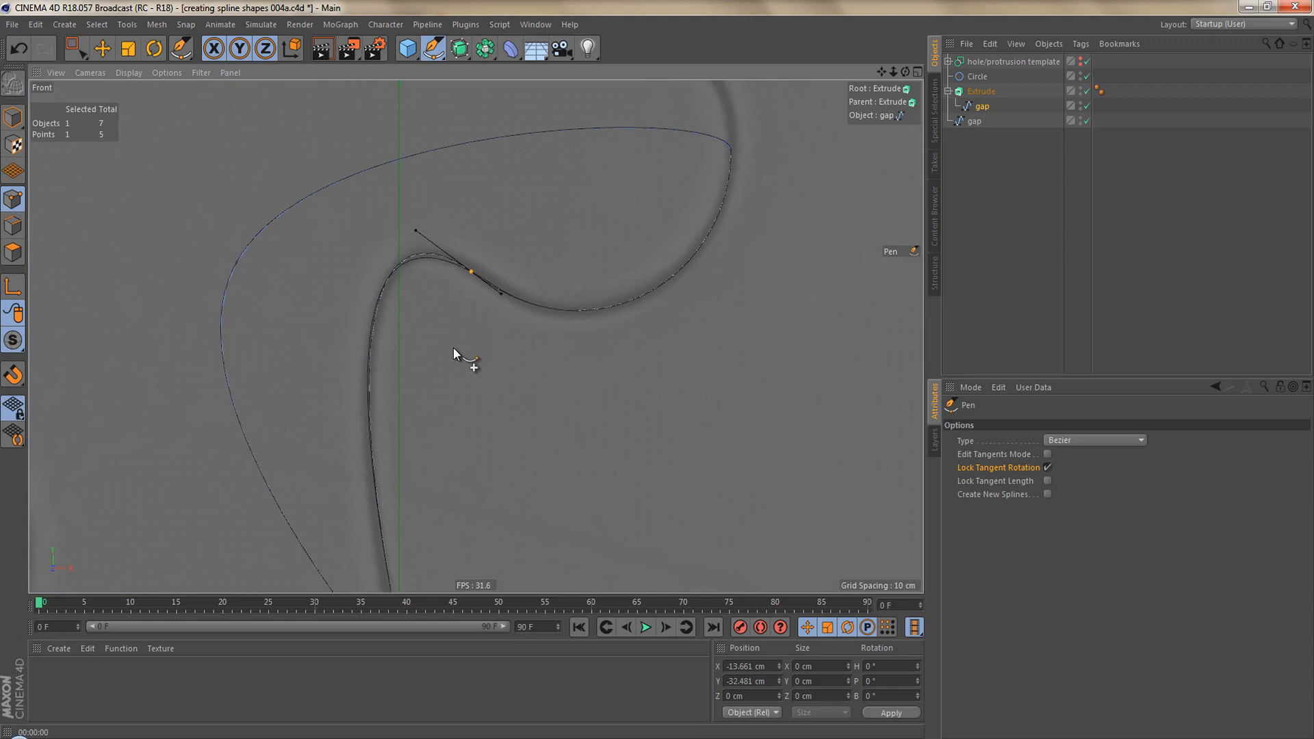
pyautogui.click(236, 263)
pyautogui.press('Delete')
pyautogui.click(980, 106)
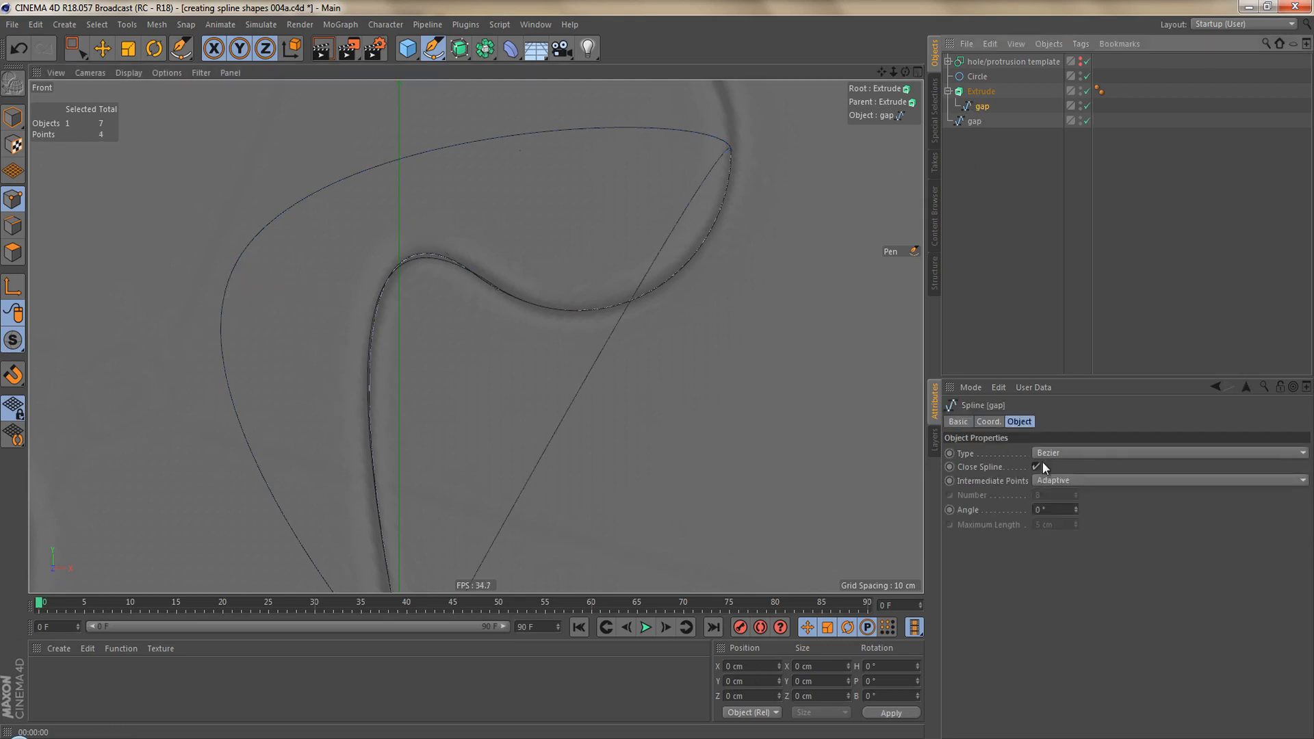
pyautogui.click(986, 471)
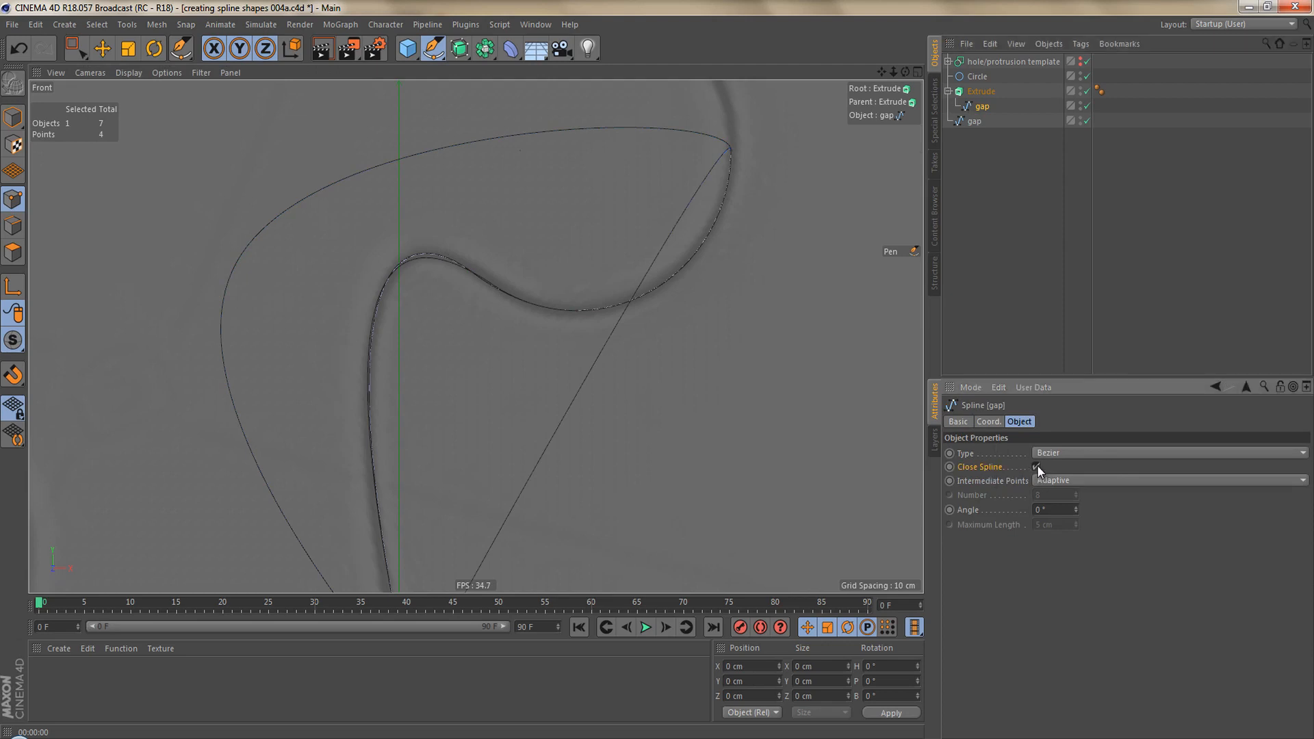
pyautogui.click(1036, 467)
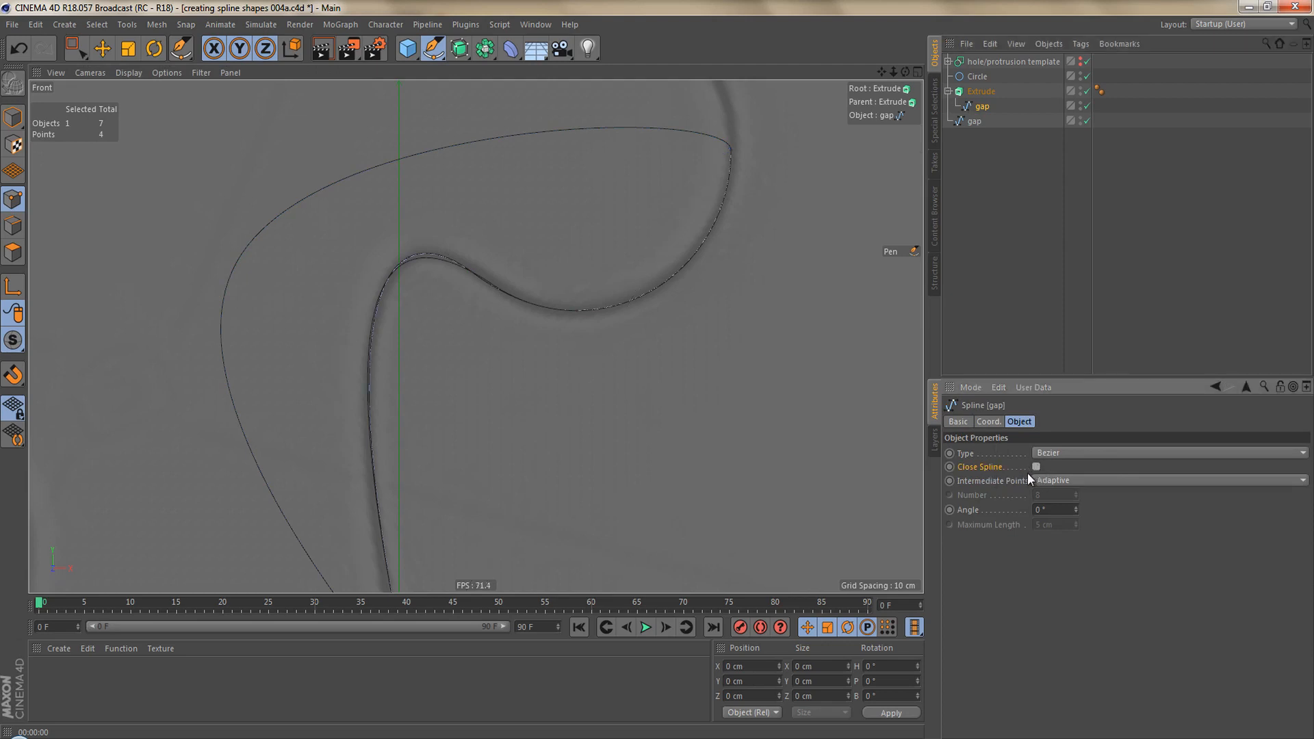
# Delete the spare gap copy outside the Extrude, and disable the Extrude with its own gap spline selected.
pyautogui.click(974, 122)
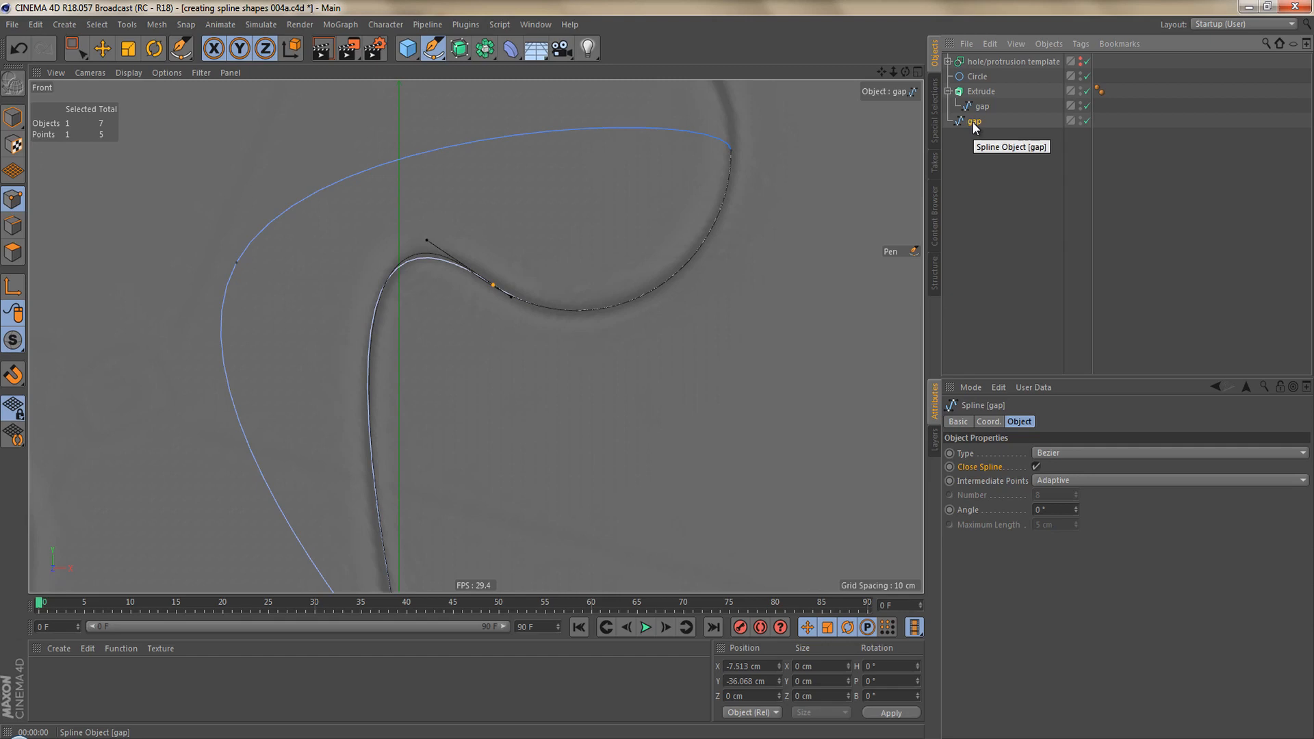
pyautogui.press('Delete')
pyautogui.scroll(-4, 520, 322)
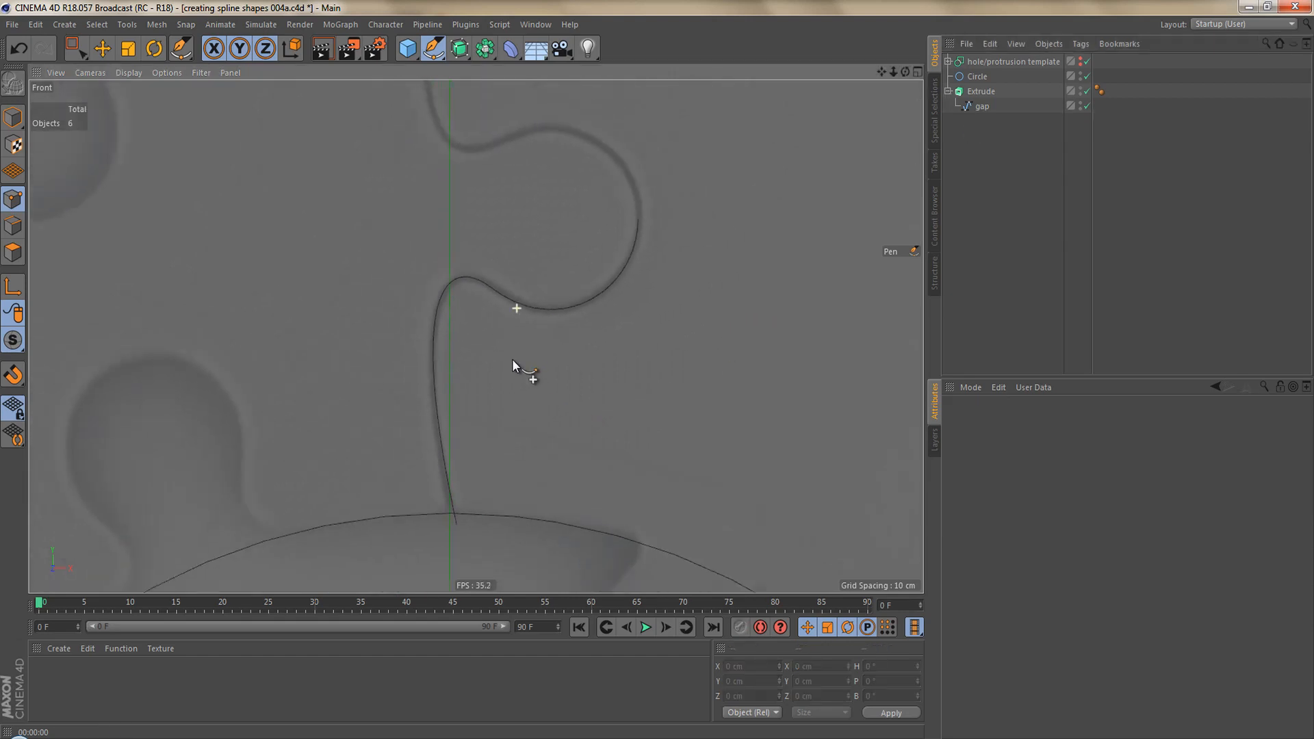
pyautogui.click(981, 106)
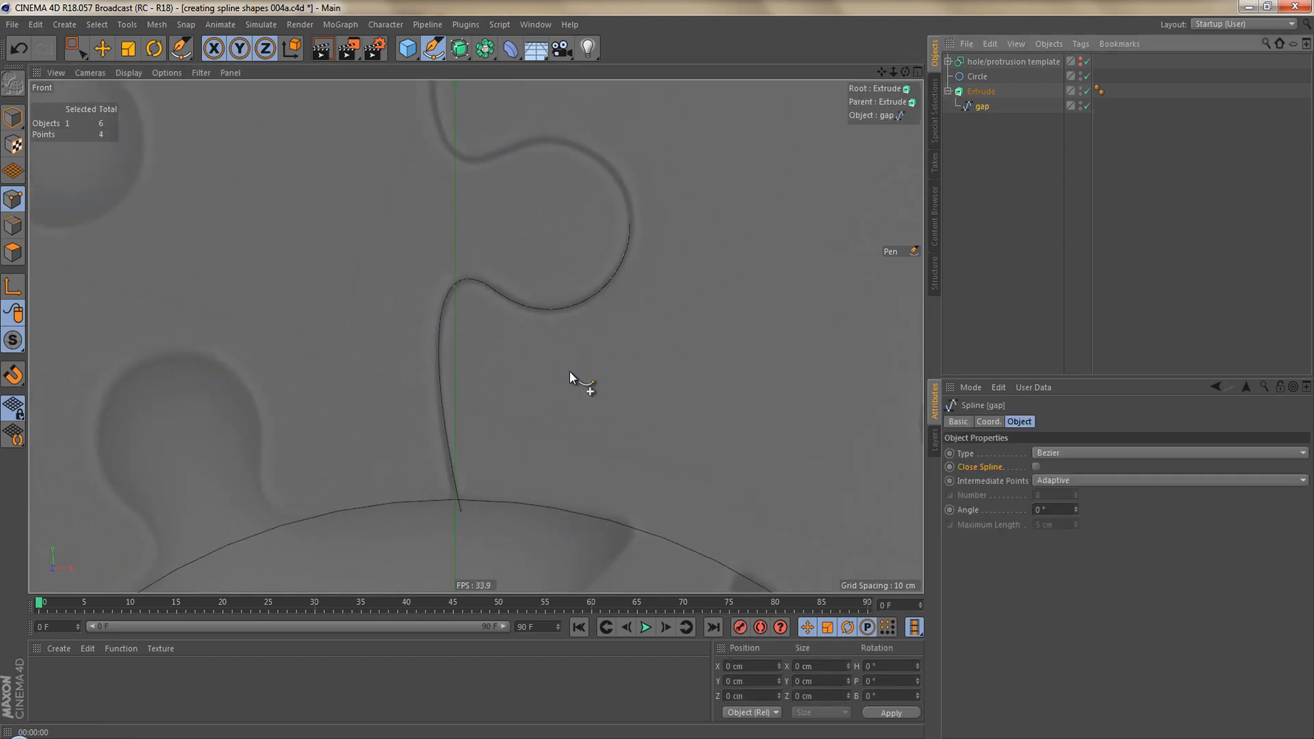
pyautogui.press('q')
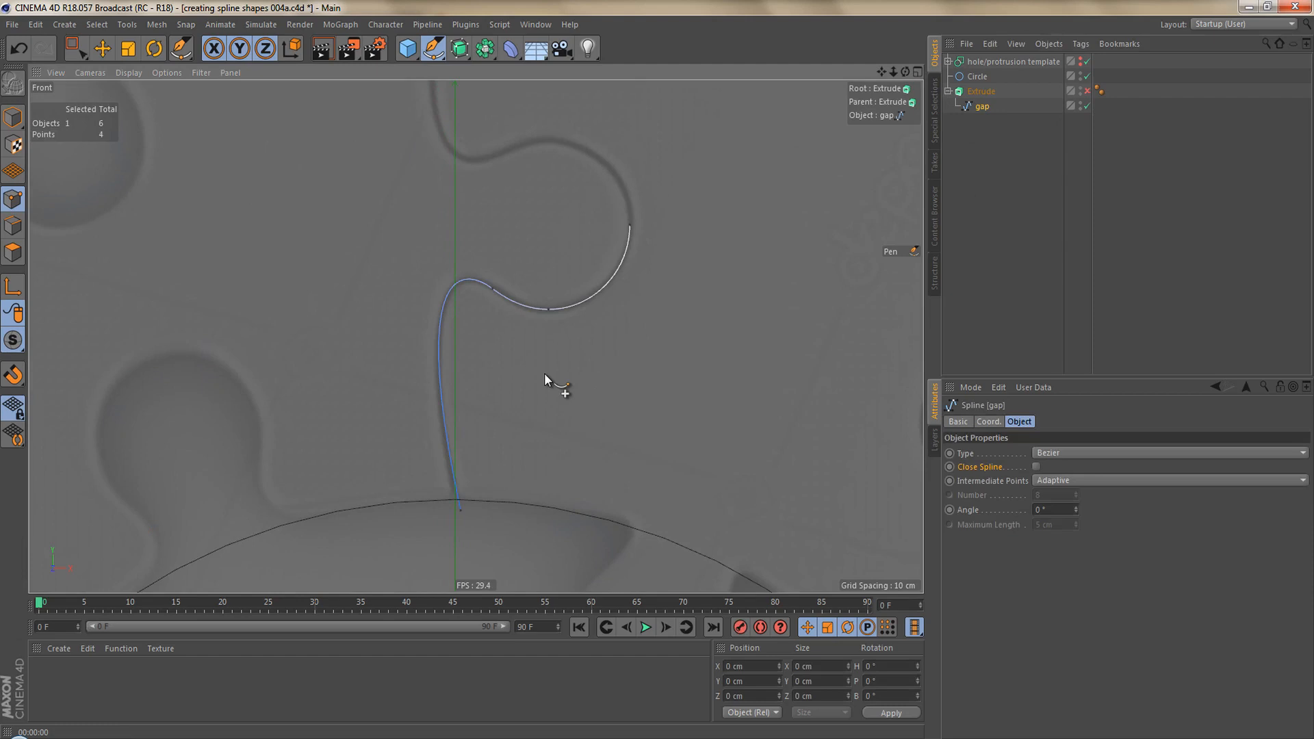